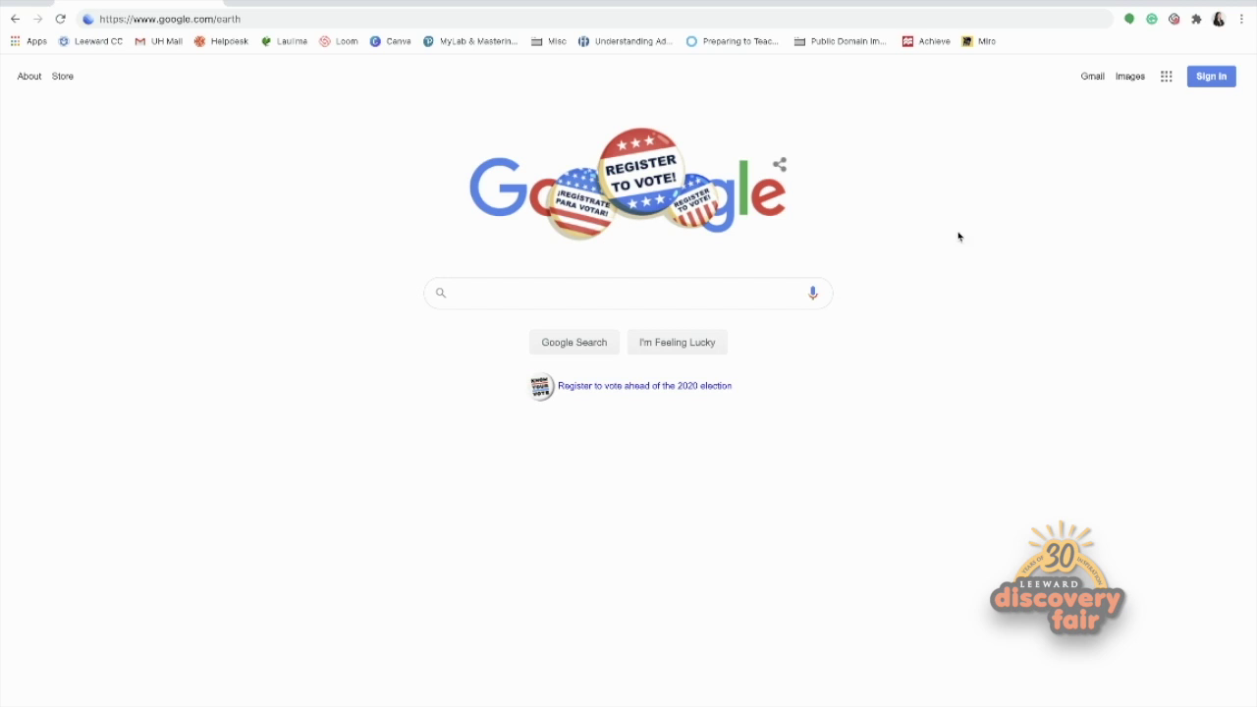
Load google.com/earth, launch Google Earth on the web, and open the Voyager story gallery
{"action": "left_click", "coordinate": [306, 16]}
{"action": "key", "text": "Return"}
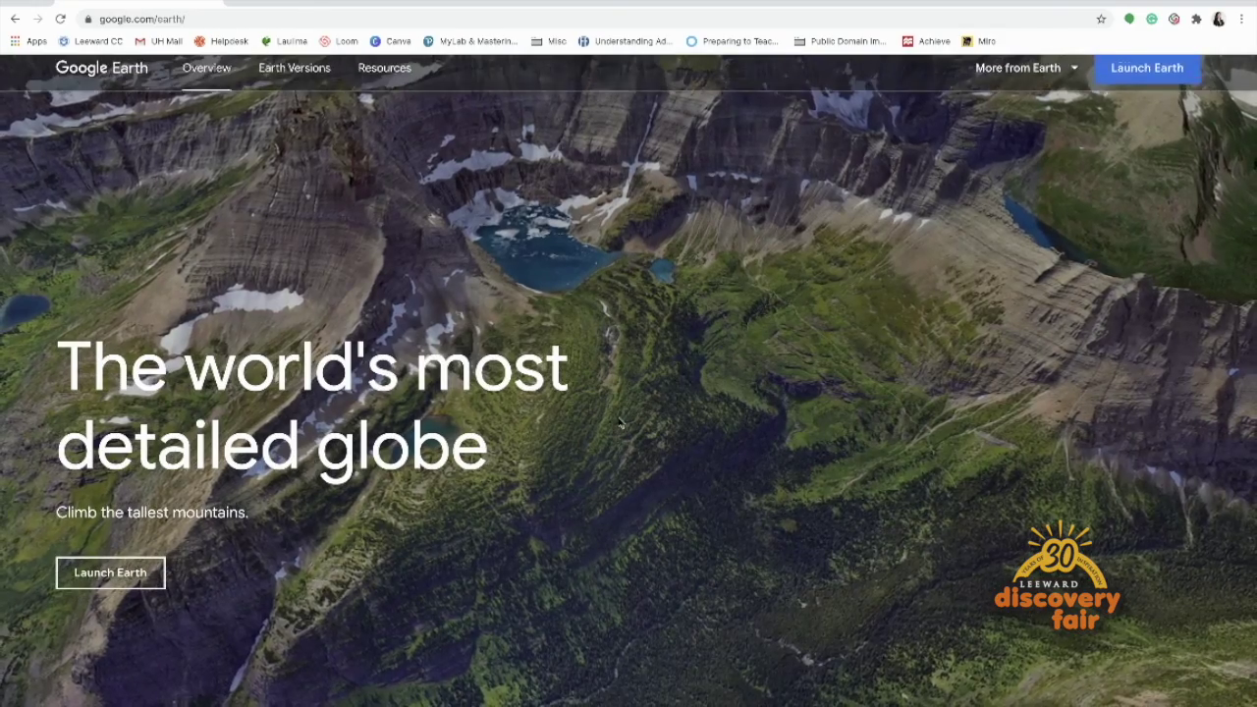
{"action": "left_click", "coordinate": [1137, 87]}
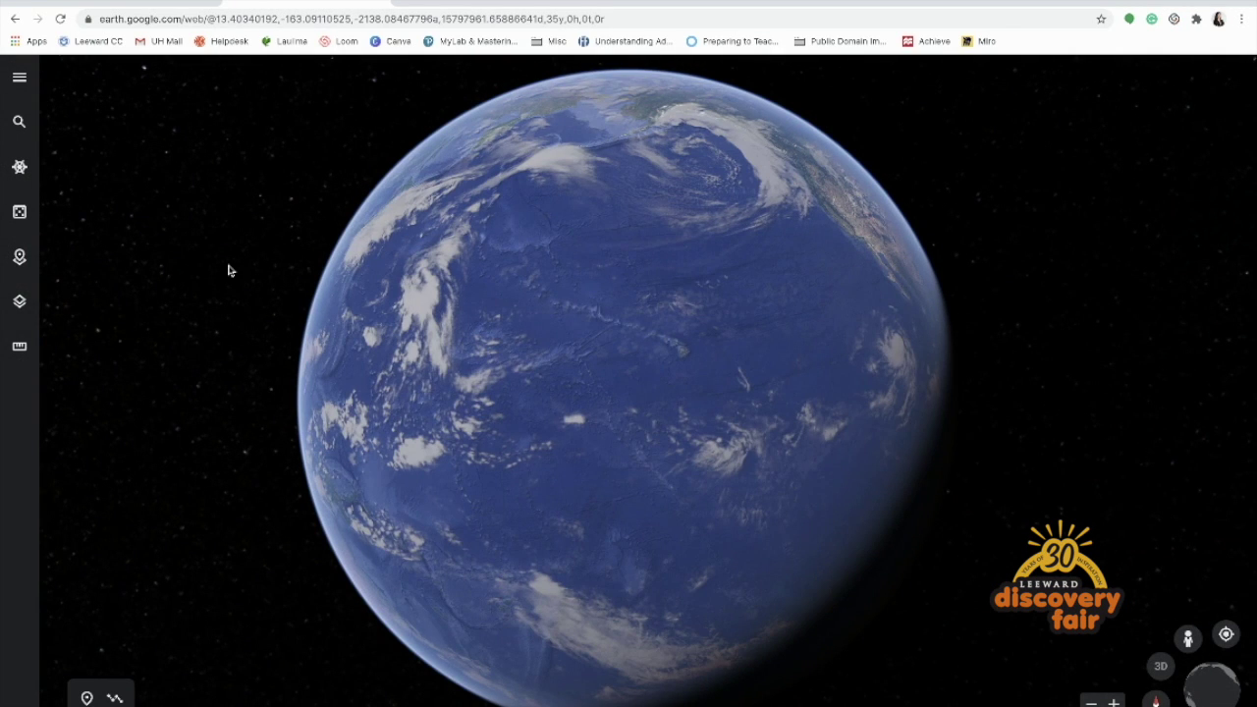
{"action": "left_click", "coordinate": [19, 168]}
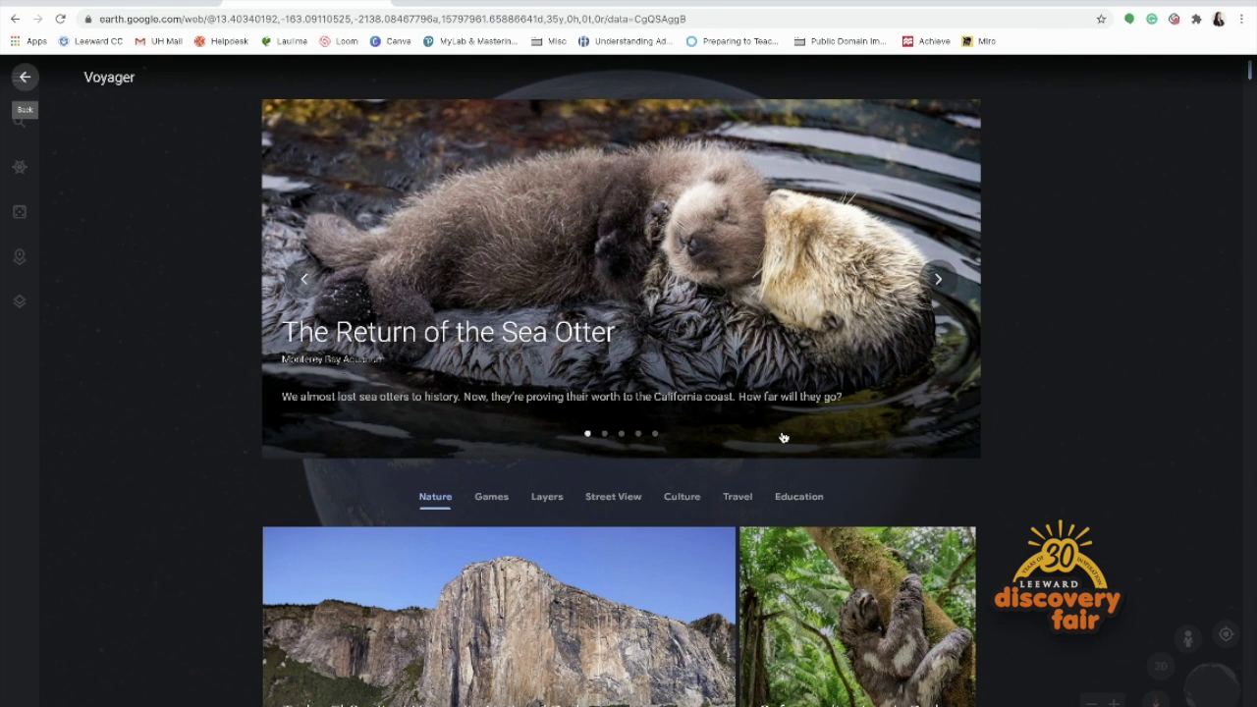
{"action": "scroll", "coordinate": [949, 466], "scroll_direction": "down", "scroll_amount": 2}
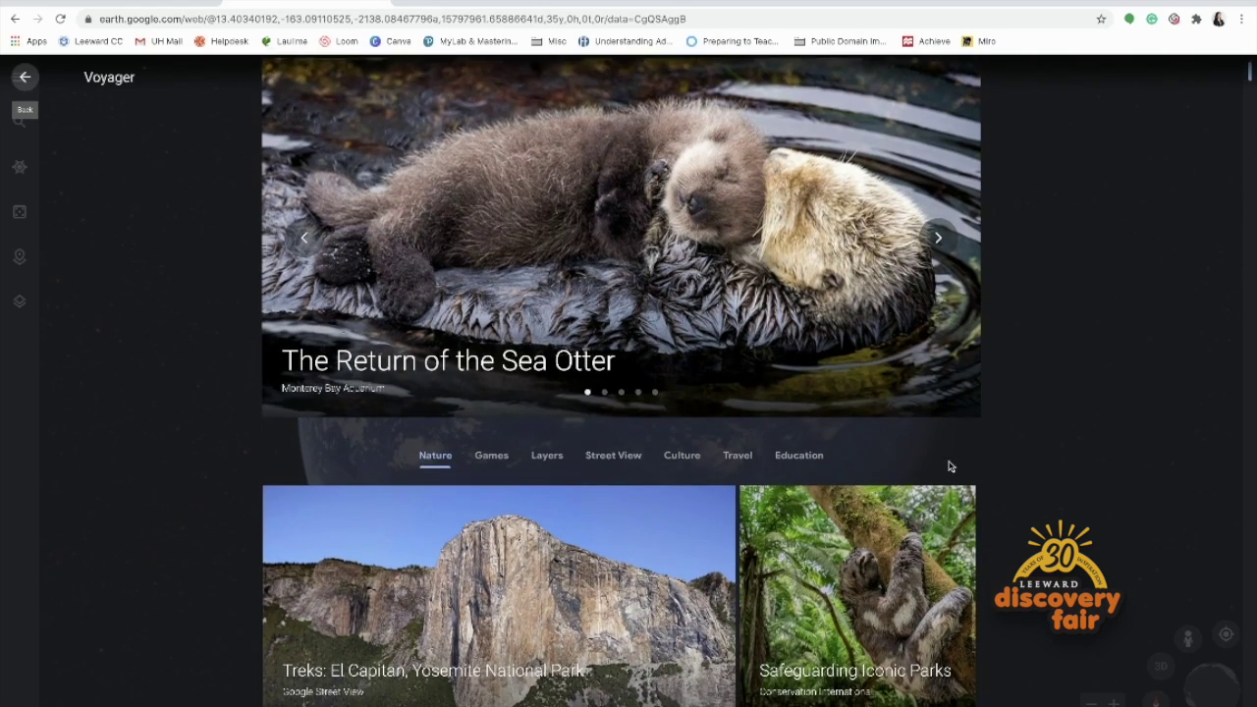
{"action": "scroll", "coordinate": [949, 466], "scroll_direction": "down", "scroll_amount": 1}
{"action": "scroll", "coordinate": [948, 465], "scroll_direction": "up", "scroll_amount": 3}
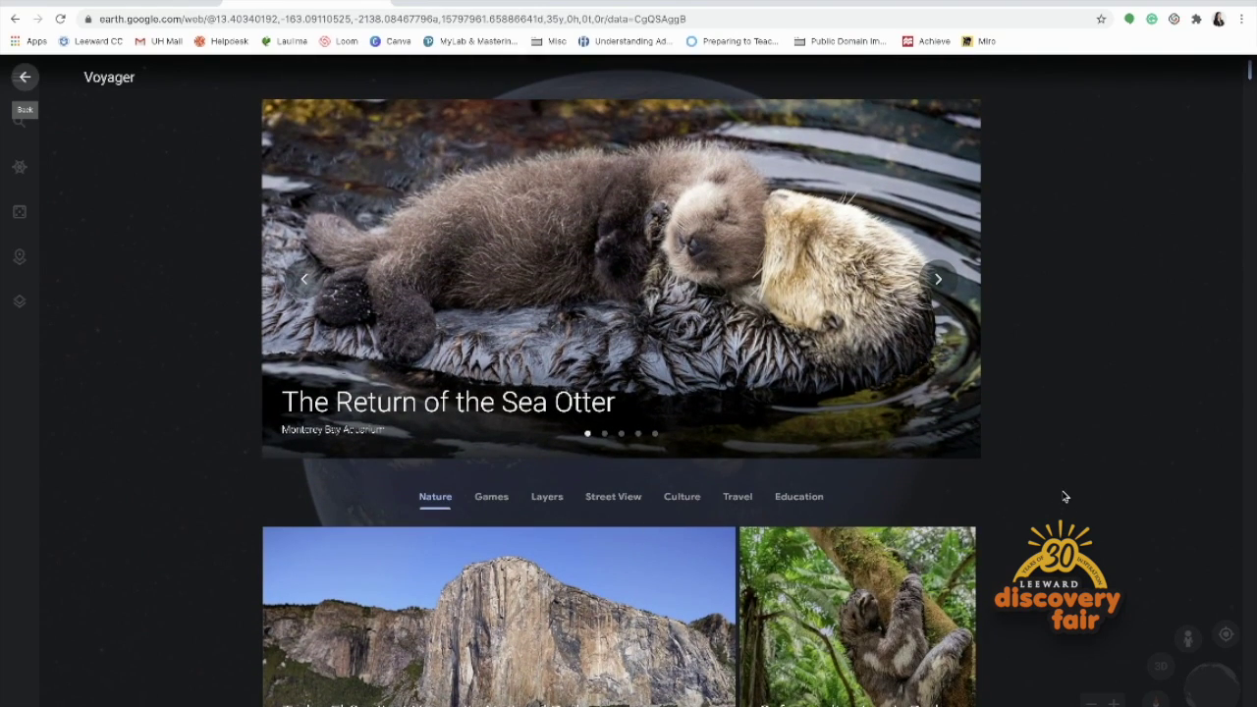
{"action": "left_click", "coordinate": [547, 498]}
{"action": "scroll", "coordinate": [552, 503], "scroll_direction": "down", "scroll_amount": 5}
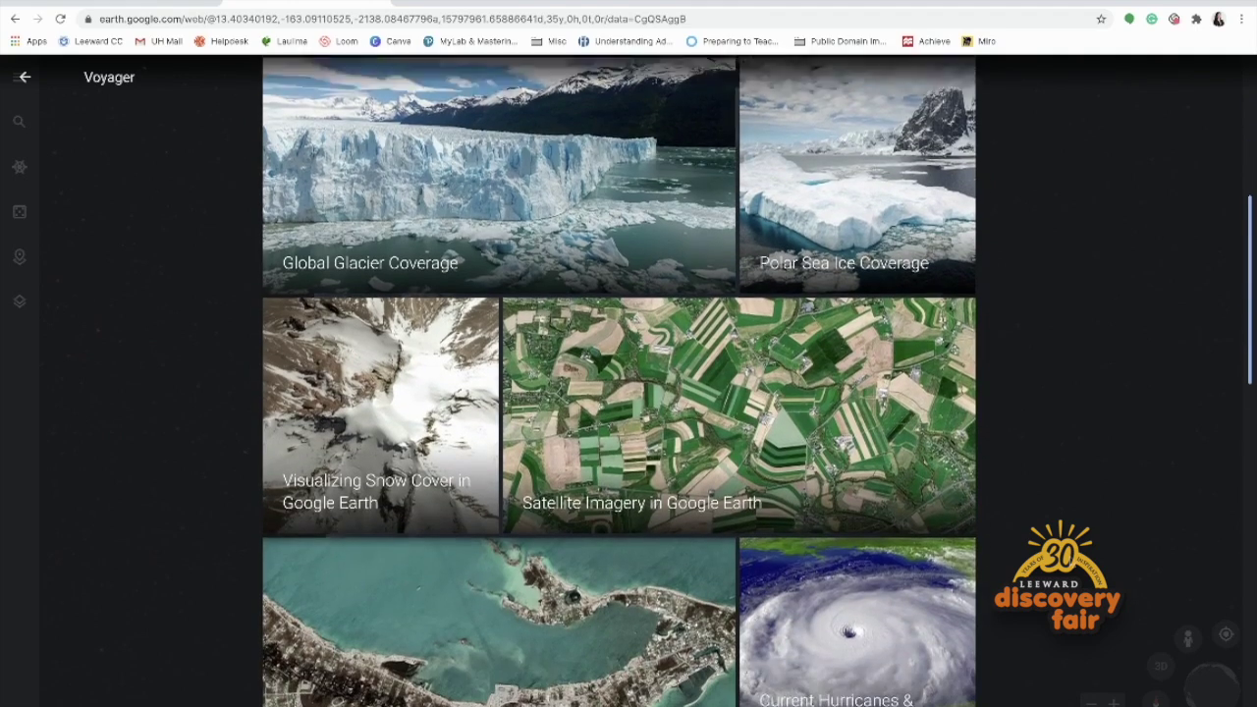
{"action": "scroll", "coordinate": [866, 598], "scroll_direction": "down", "scroll_amount": 1}
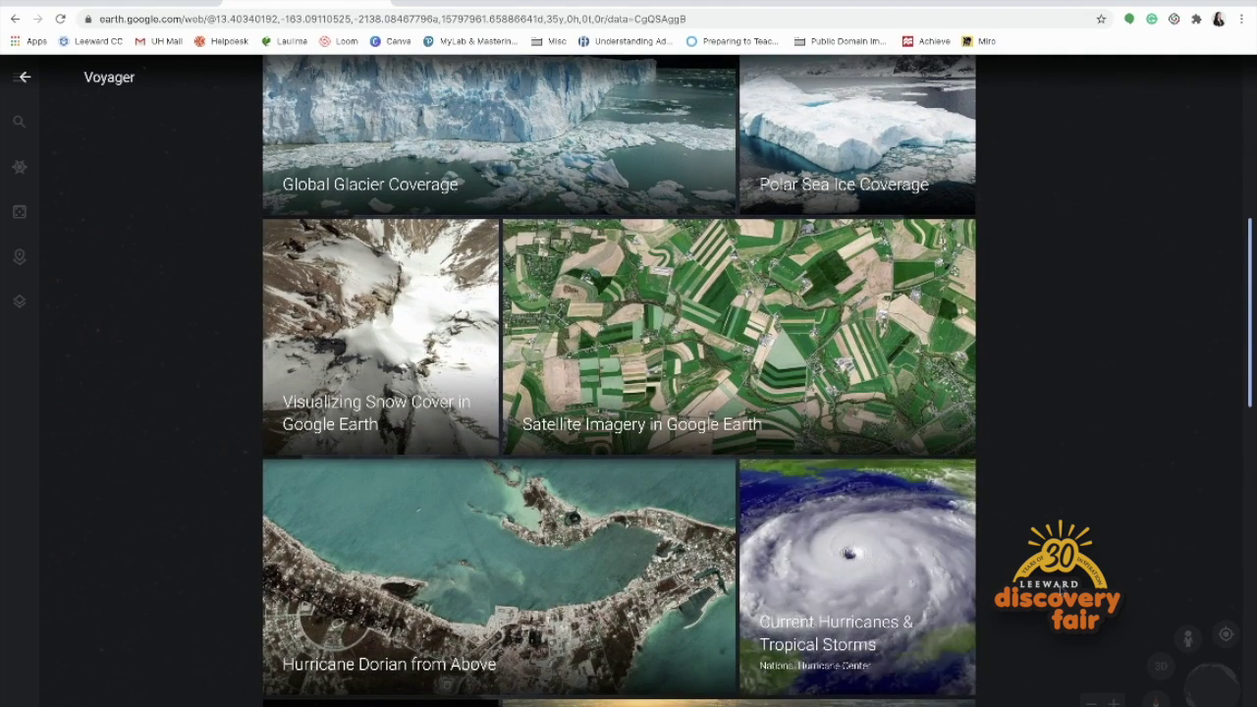
{"action": "scroll", "coordinate": [91, 126], "scroll_direction": "up", "scroll_amount": 5}
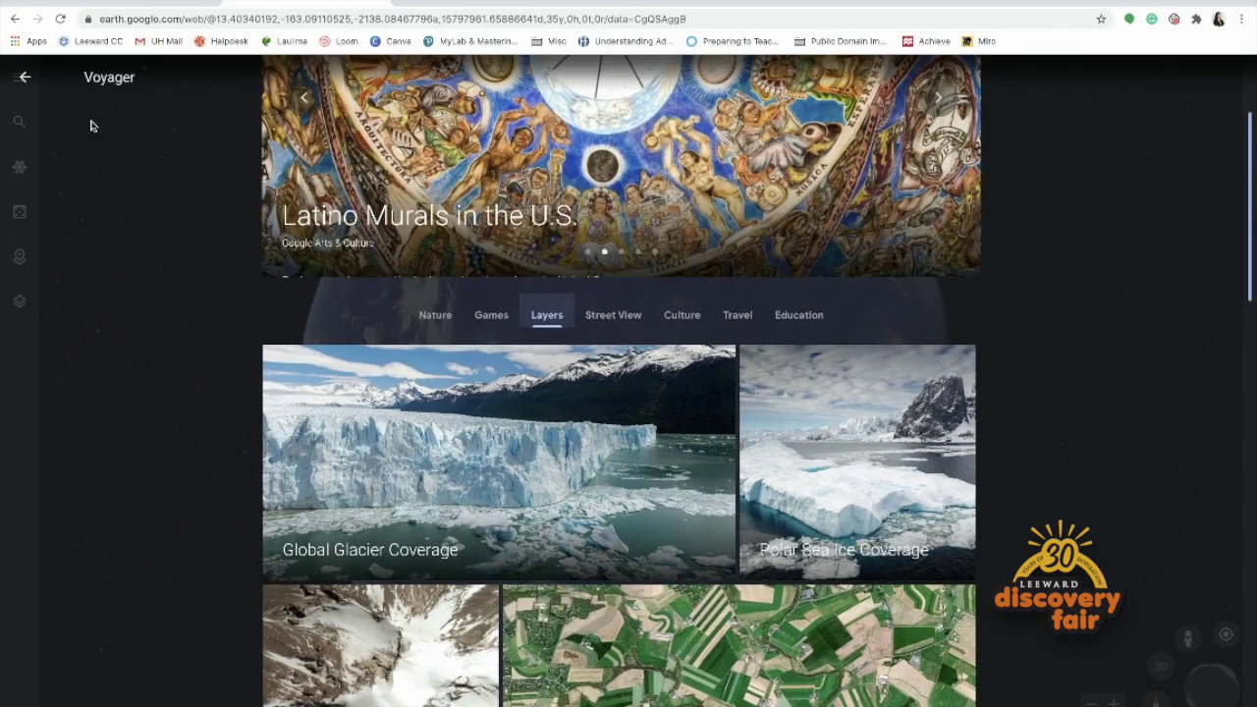
{"action": "left_click", "coordinate": [24, 77]}
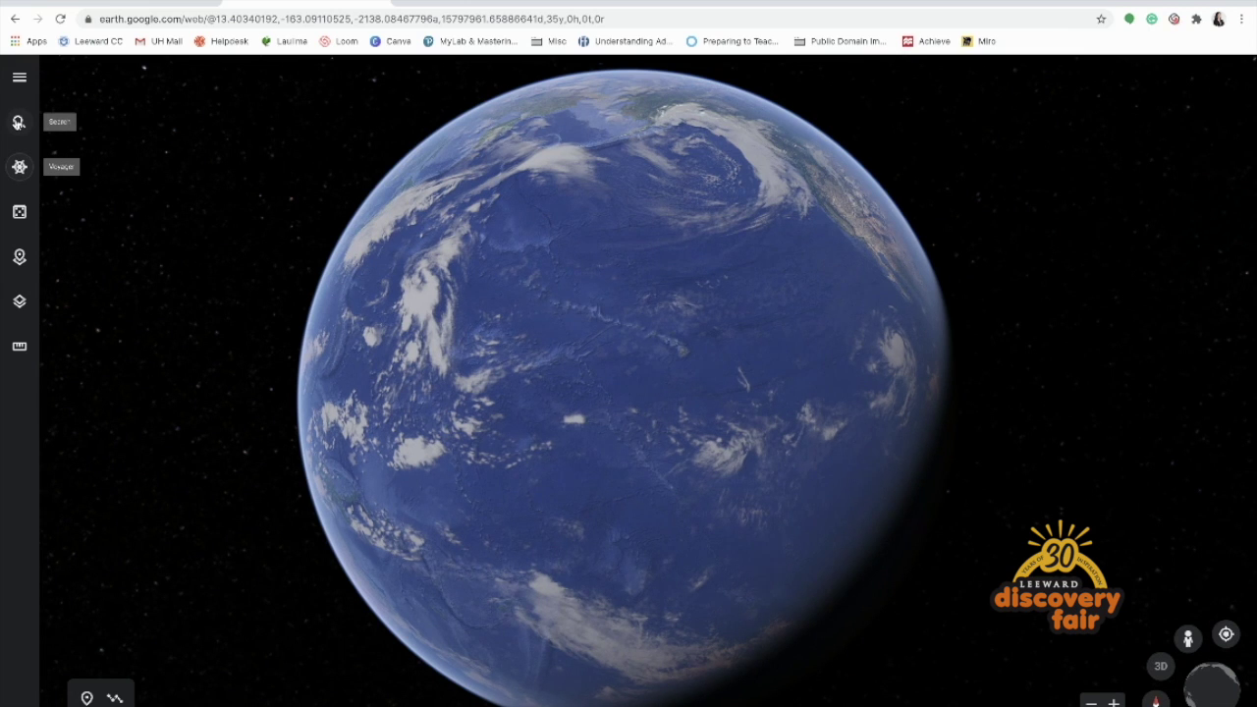
Search for 'maunakea' and fly to the Mauna Kea, Hawaii result
{"action": "left_click", "coordinate": [18, 122]}
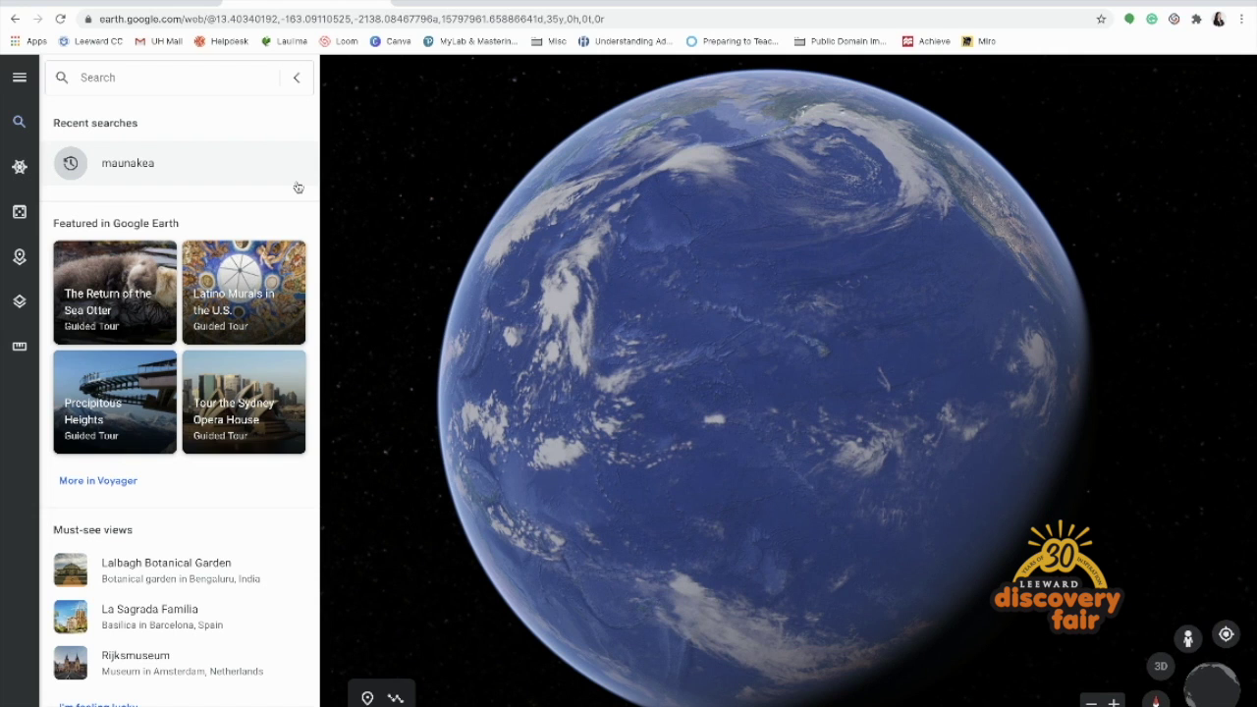
{"action": "type", "text": "maunakea"}
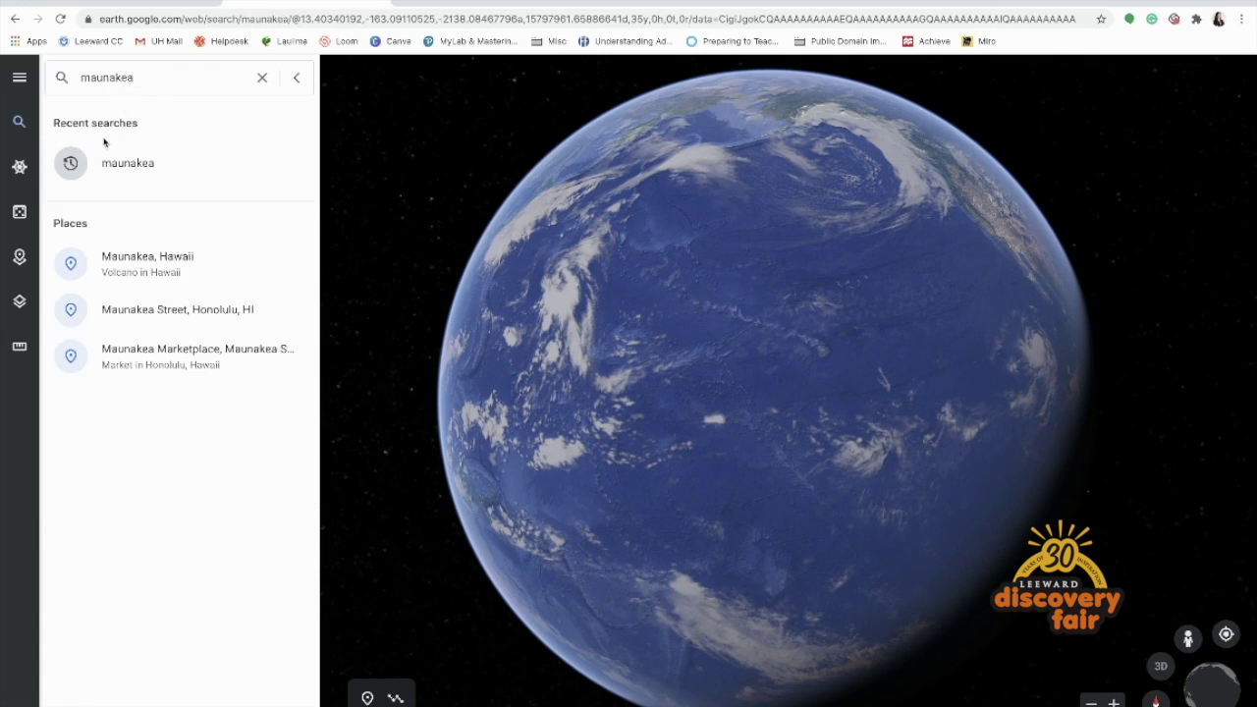
{"action": "left_click", "coordinate": [100, 172]}
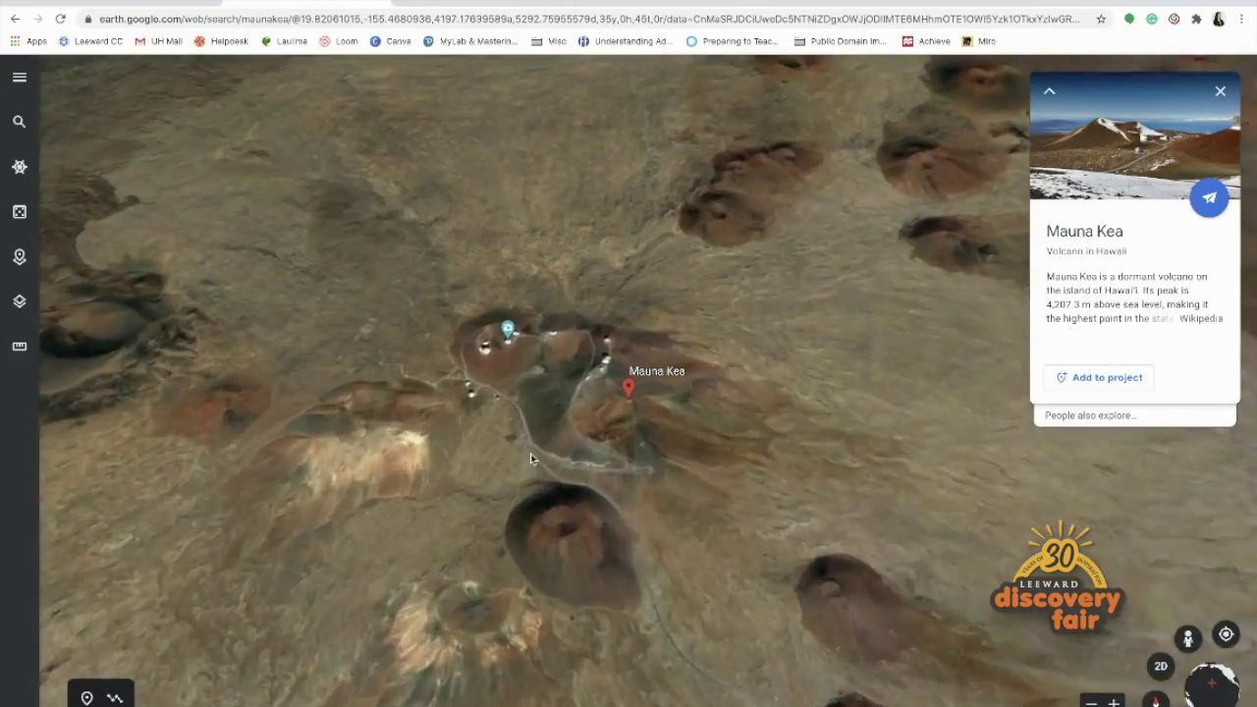
Zoom and tilt to an oblique view of the summit observatories, then drop Pegman onto the summit road
{"action": "scroll", "coordinate": [782, 428], "scroll_direction": "down", "scroll_amount": 3}
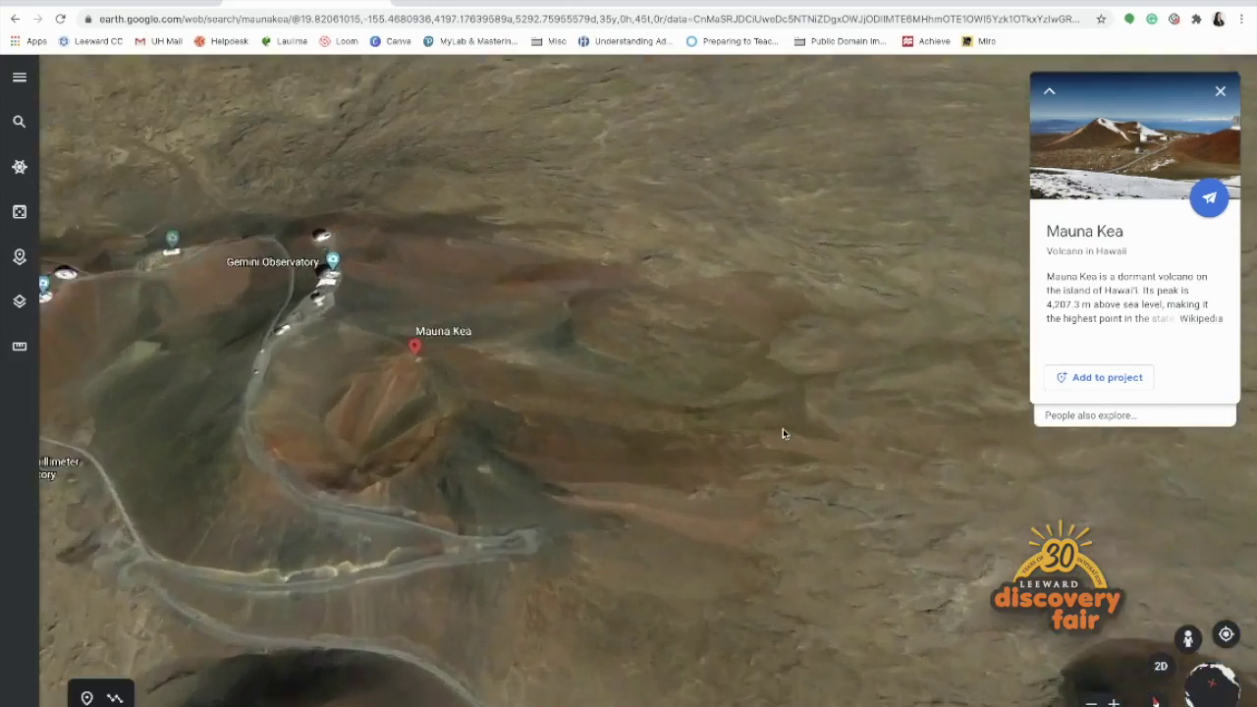
{"action": "scroll", "coordinate": [783, 433], "scroll_direction": "down", "scroll_amount": 5}
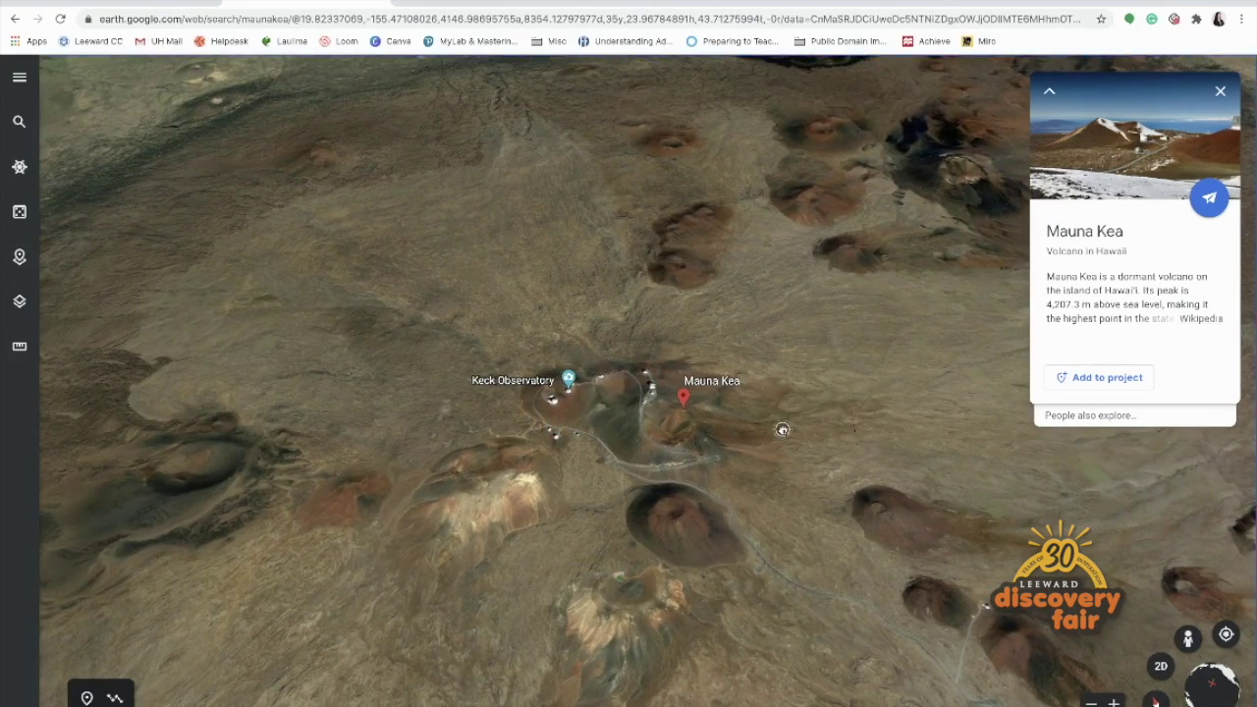
{"action": "key", "text": "u"}
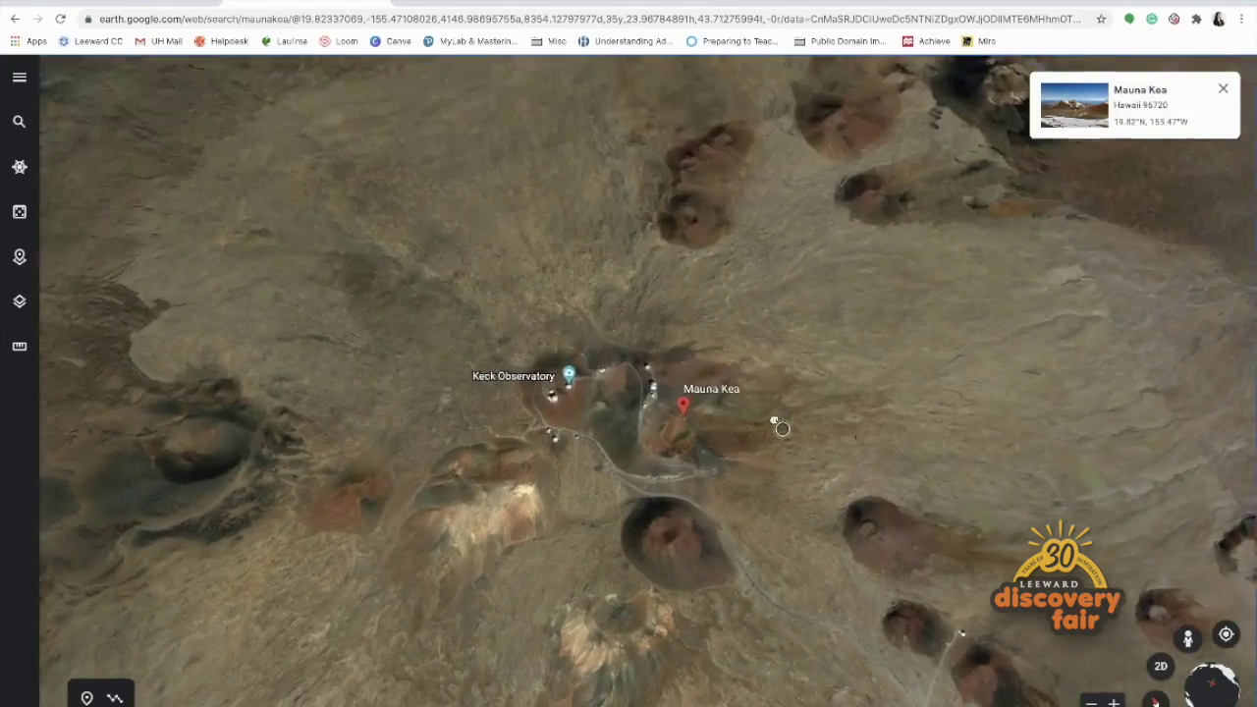
{"action": "key", "text": "u"}
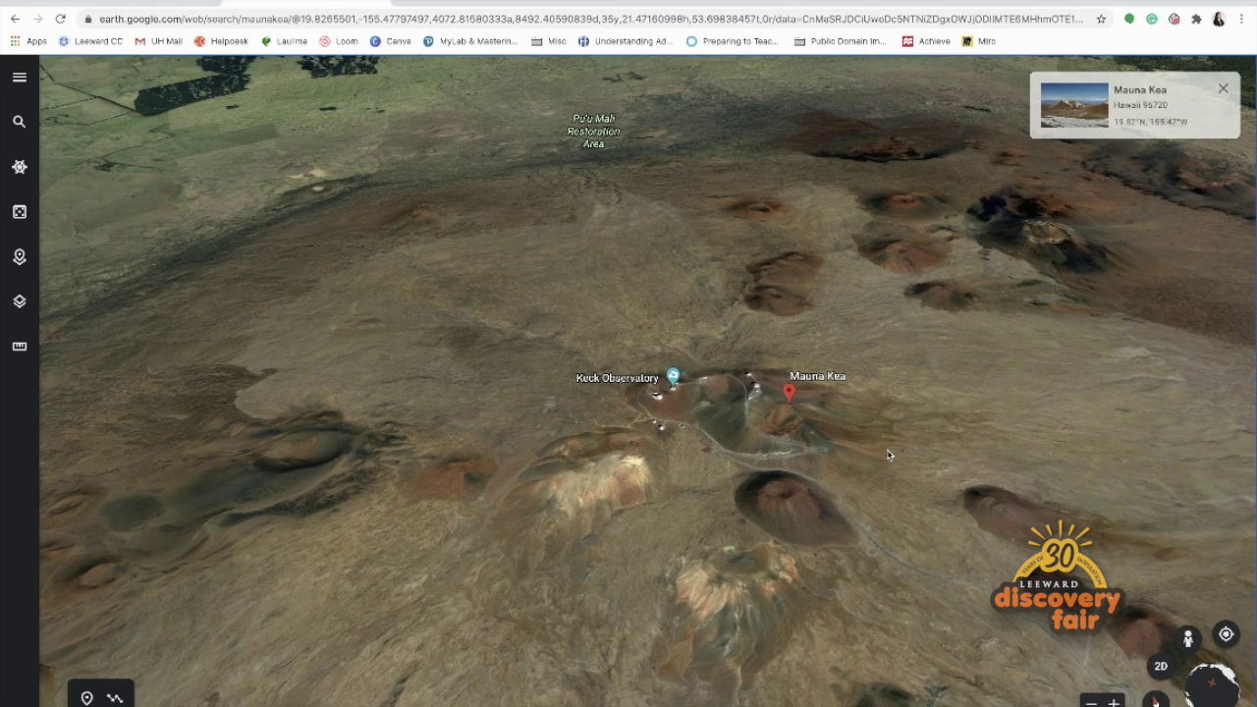
{"action": "scroll", "coordinate": [760, 427], "scroll_direction": "up", "scroll_amount": 5}
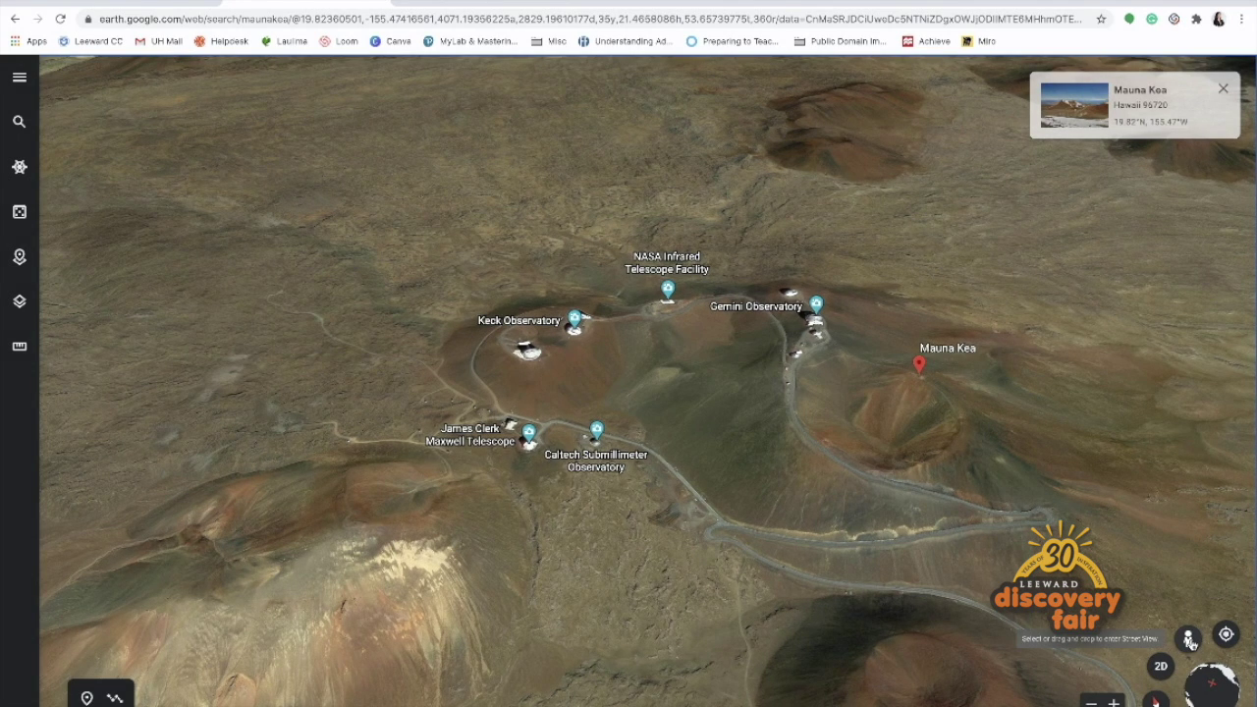
{"action": "left_click_drag", "start_coordinate": [1189, 640], "coordinate": [786, 397]}
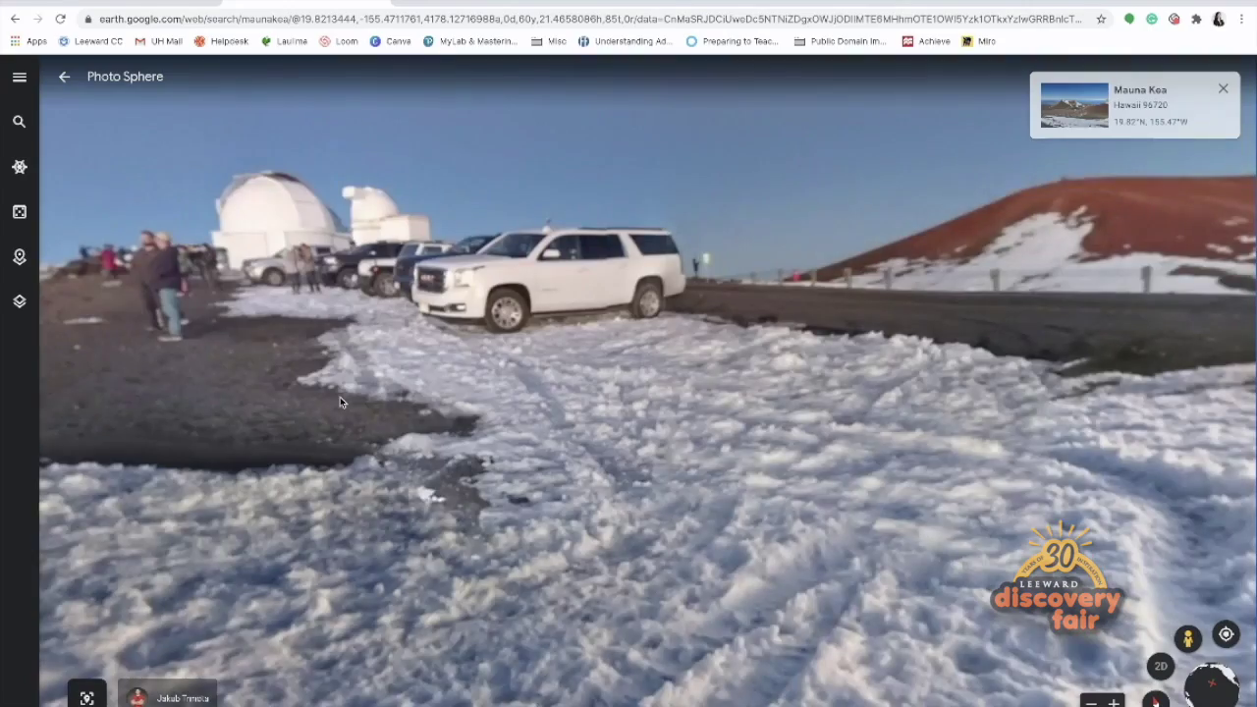
Rotate the summit Photo Sphere toward the distant observatories and cinder cone across the summit
{"action": "left_click_drag", "start_coordinate": [219, 416], "coordinate": [678, 422]}
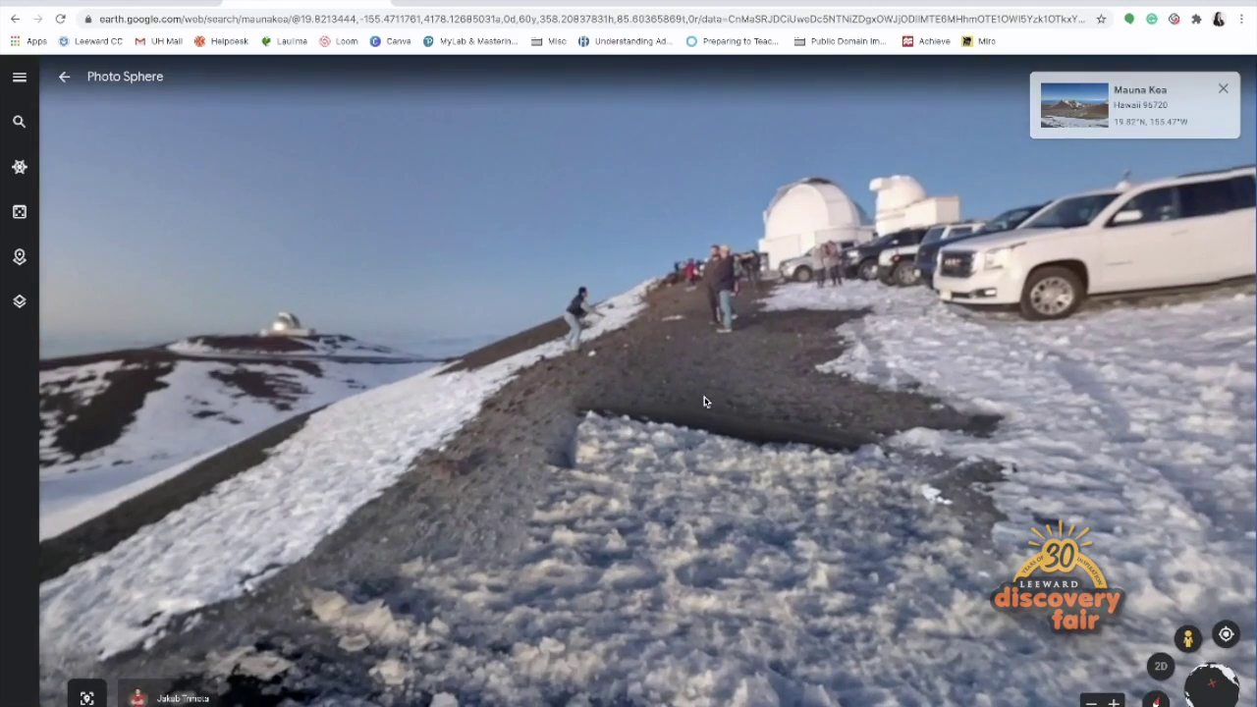
{"action": "left_click_drag", "start_coordinate": [388, 390], "coordinate": [491, 381]}
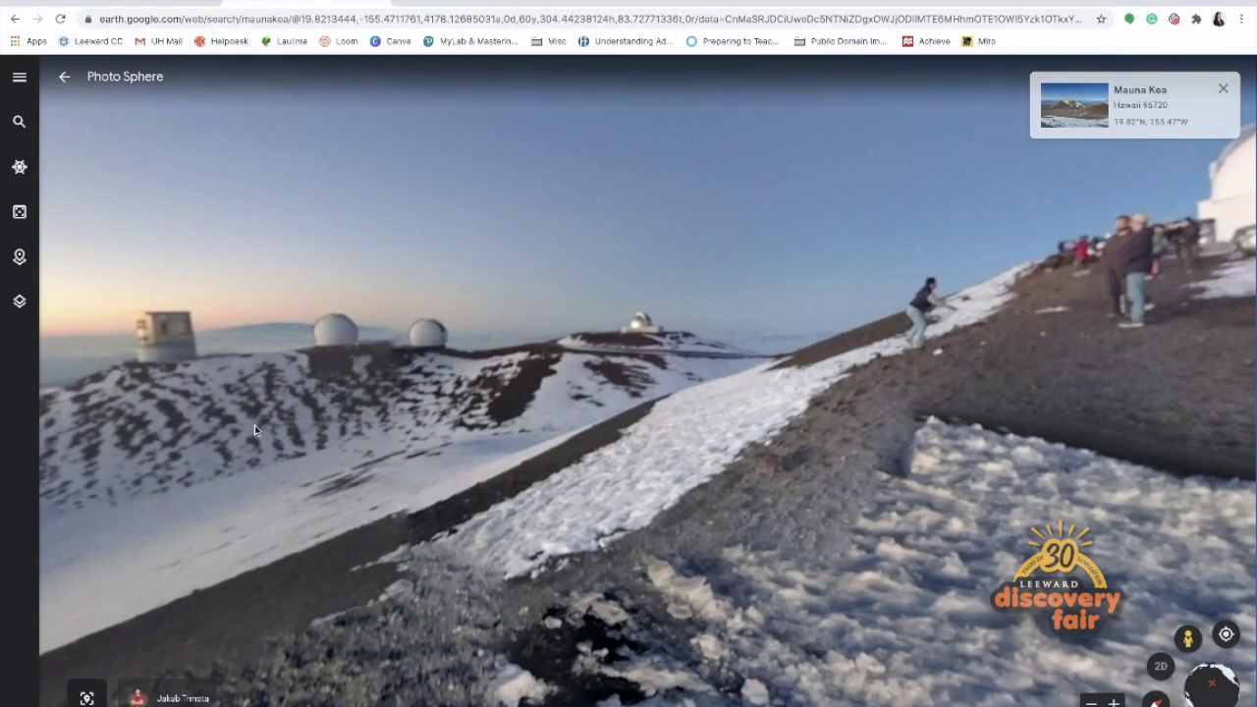
{"action": "left_click_drag", "start_coordinate": [254, 430], "coordinate": [540, 432]}
{"action": "left_click_drag", "start_coordinate": [295, 437], "coordinate": [755, 441]}
{"action": "left_click_drag", "start_coordinate": [556, 447], "coordinate": [782, 444]}
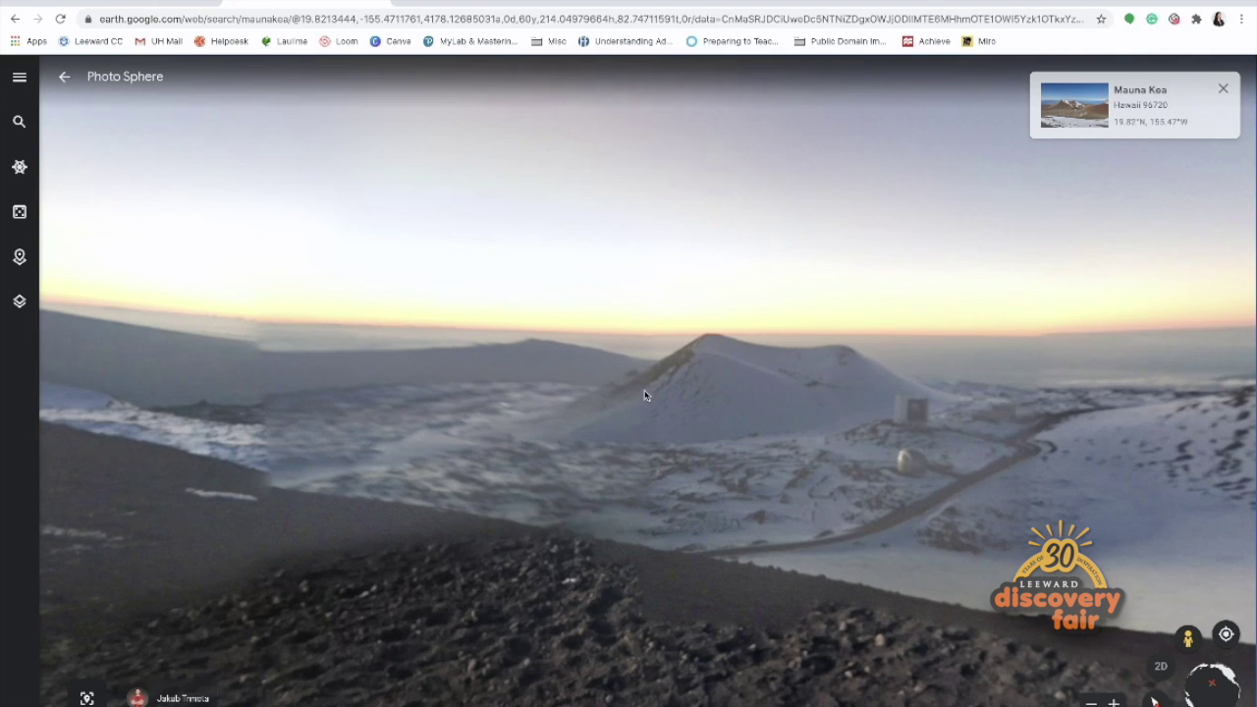
{"action": "left_click_drag", "start_coordinate": [516, 395], "coordinate": [539, 378]}
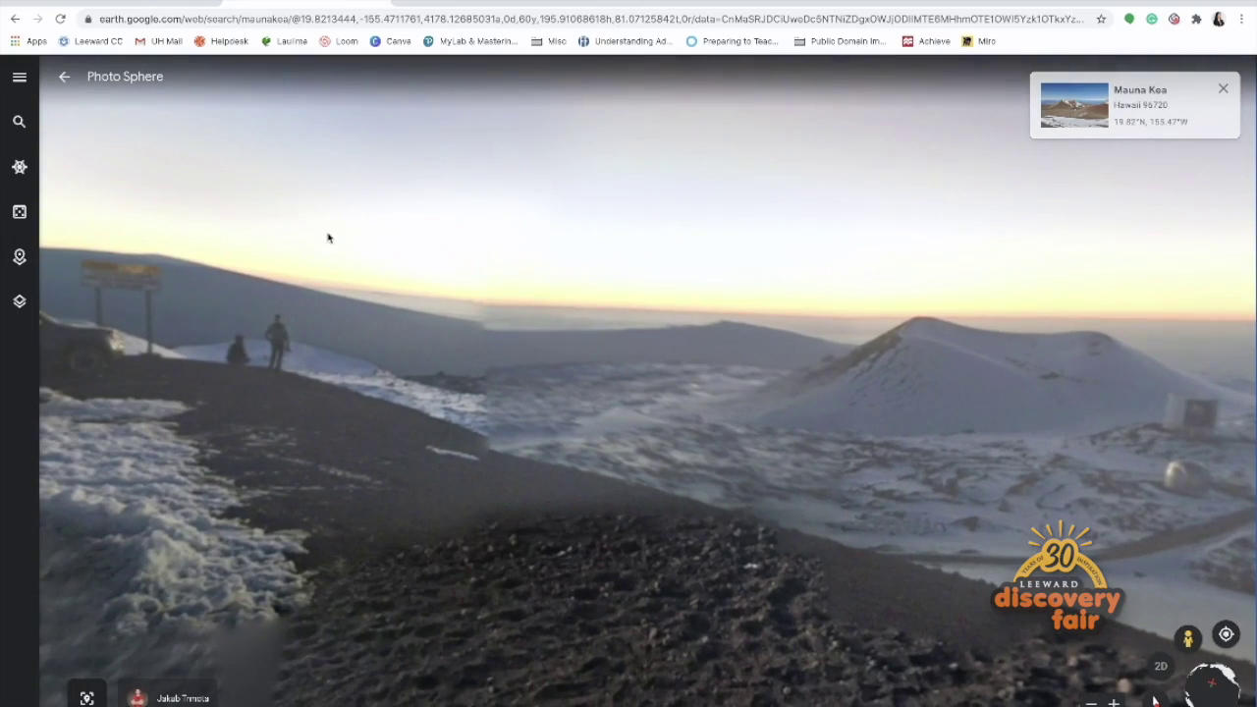
Exit the Photo Sphere and centre the summit crater on the aerial map
{"action": "left_click", "coordinate": [63, 77]}
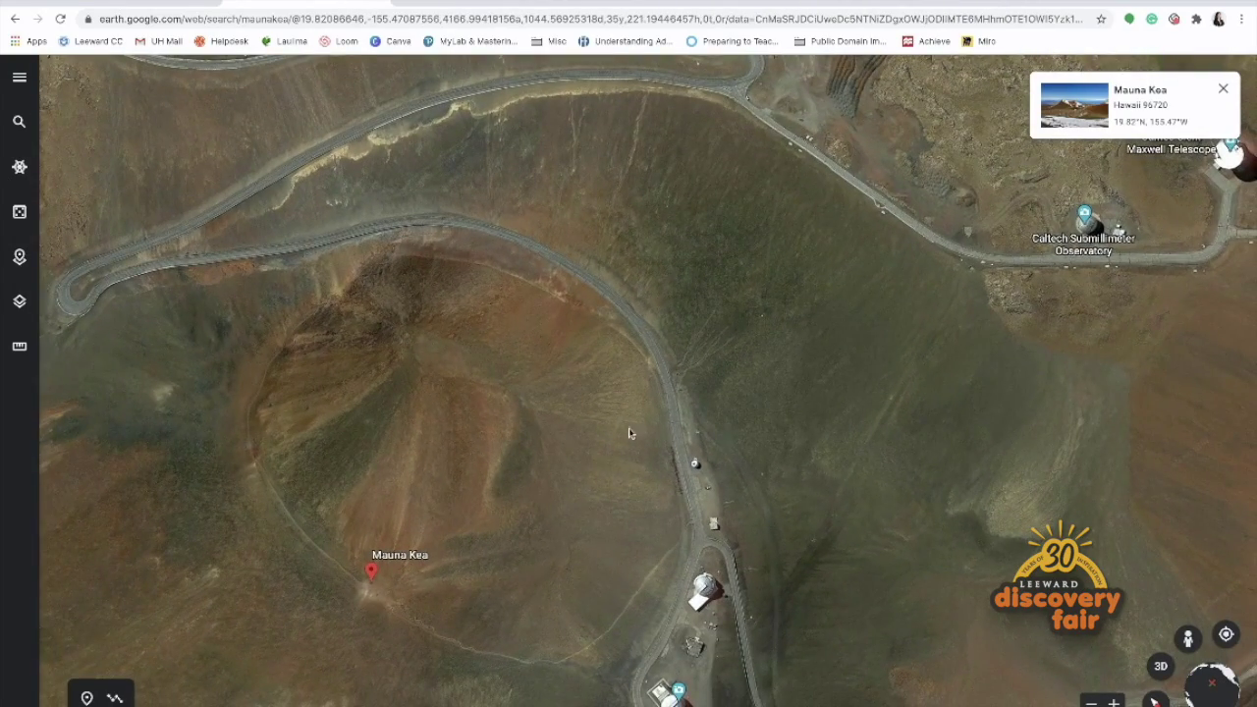
{"action": "left_click_drag", "start_coordinate": [538, 432], "coordinate": [561, 390]}
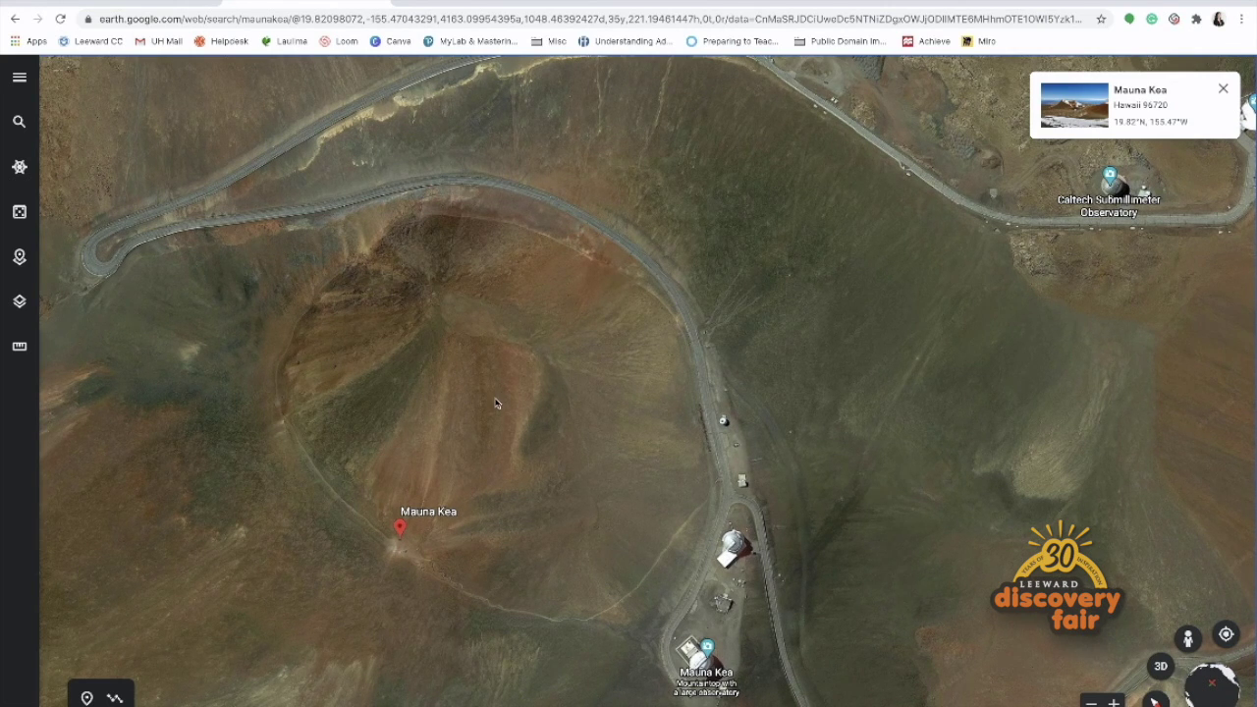
{"action": "left_click_drag", "start_coordinate": [482, 429], "coordinate": [561, 365]}
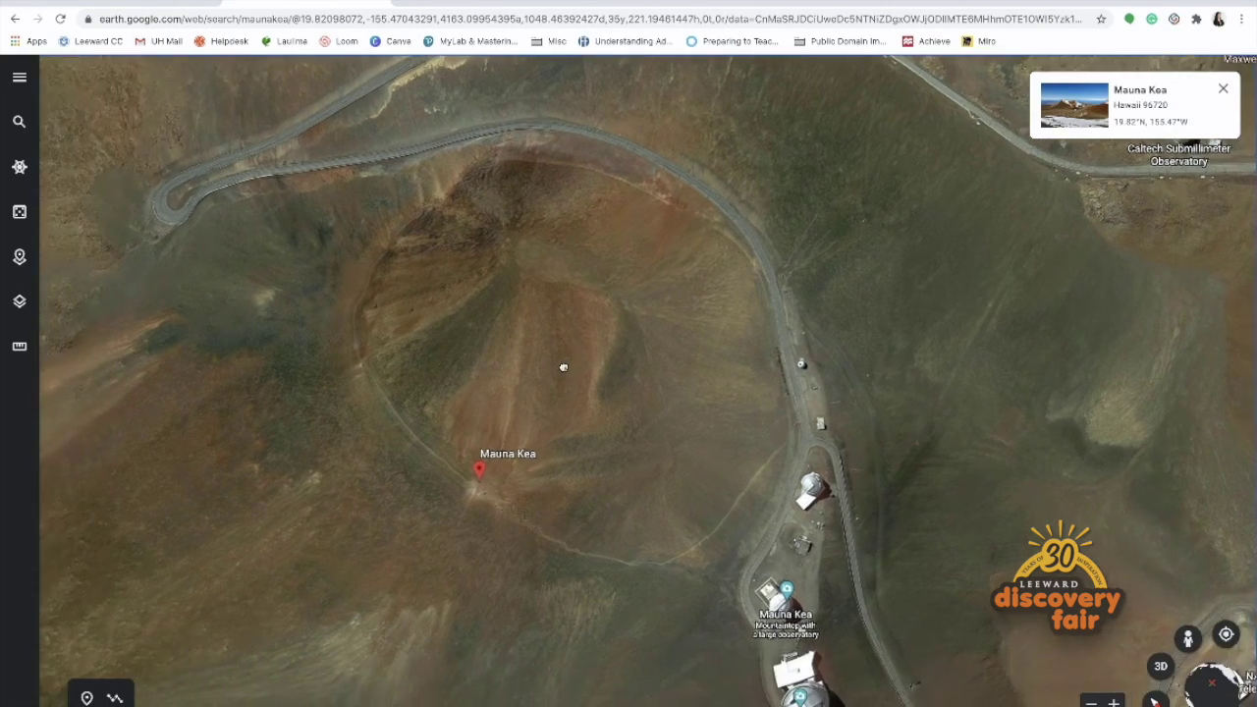
Try a distance measurement on the slope below the summit, then cancel it and pan around the summit
{"action": "left_click", "coordinate": [17, 350]}
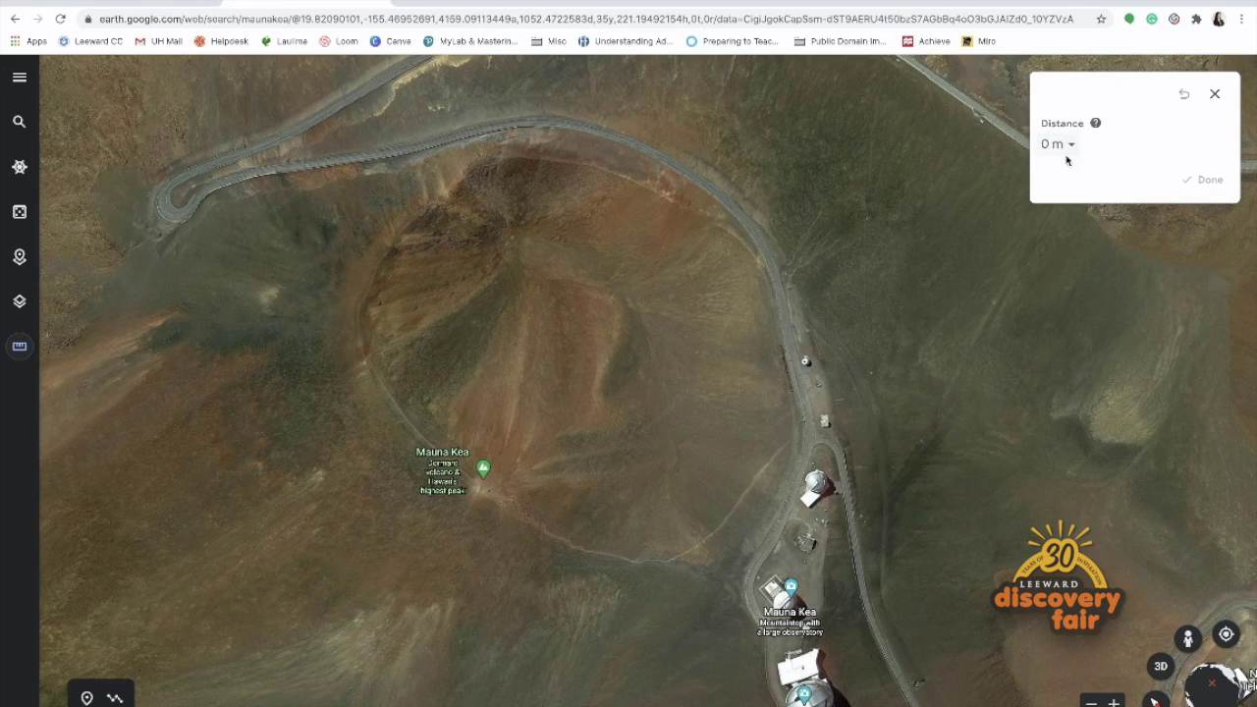
{"action": "left_click_drag", "start_coordinate": [586, 547], "coordinate": [723, 402]}
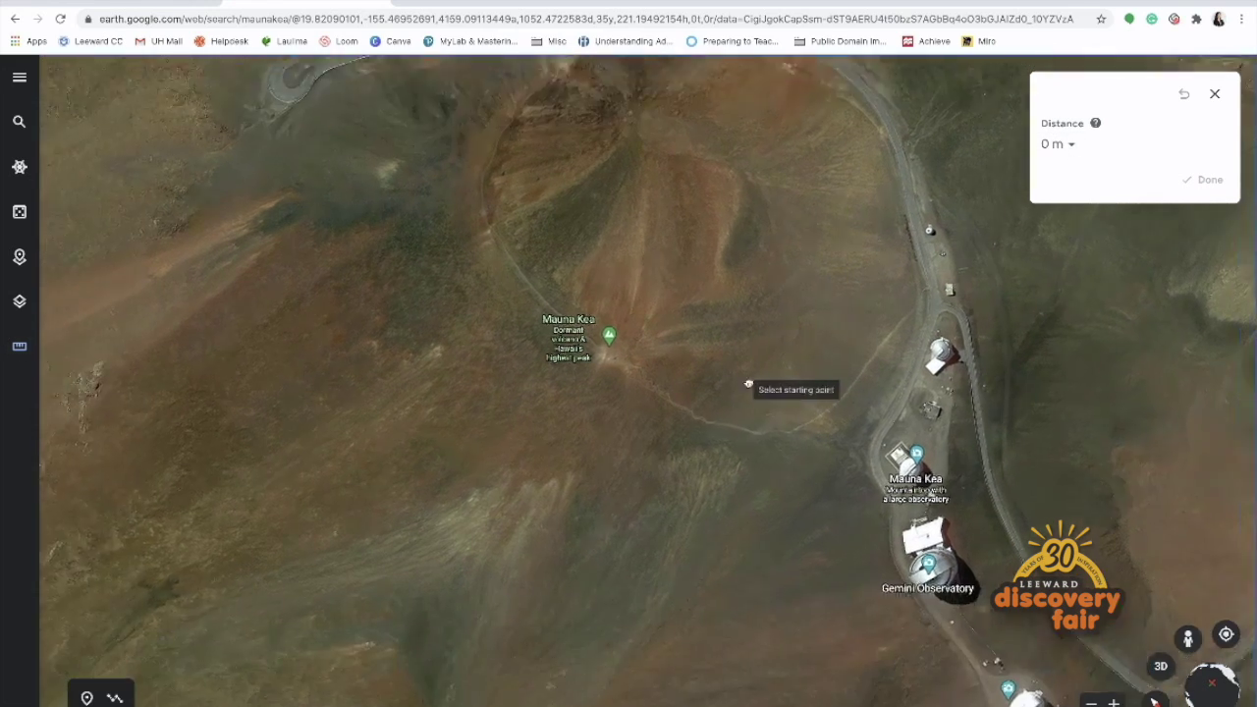
{"action": "left_click_drag", "start_coordinate": [620, 505], "coordinate": [684, 343]}
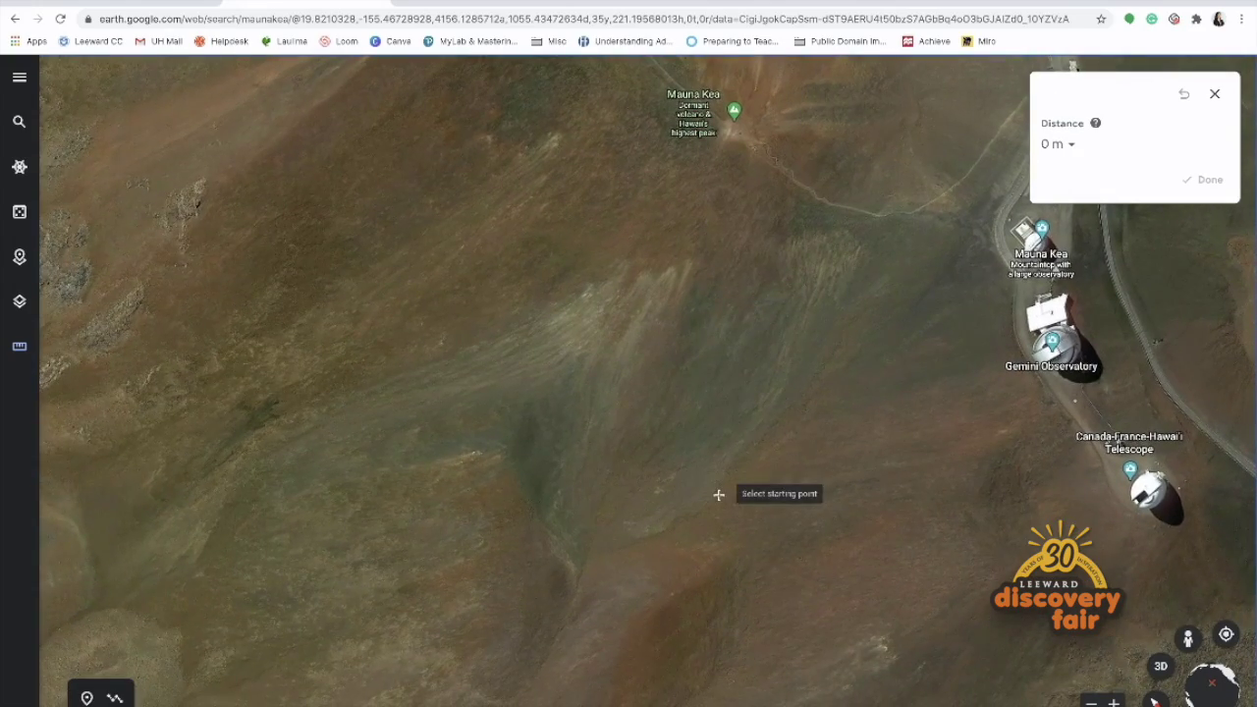
{"action": "left_click", "coordinate": [718, 495]}
{"action": "left_click", "coordinate": [1211, 685]}
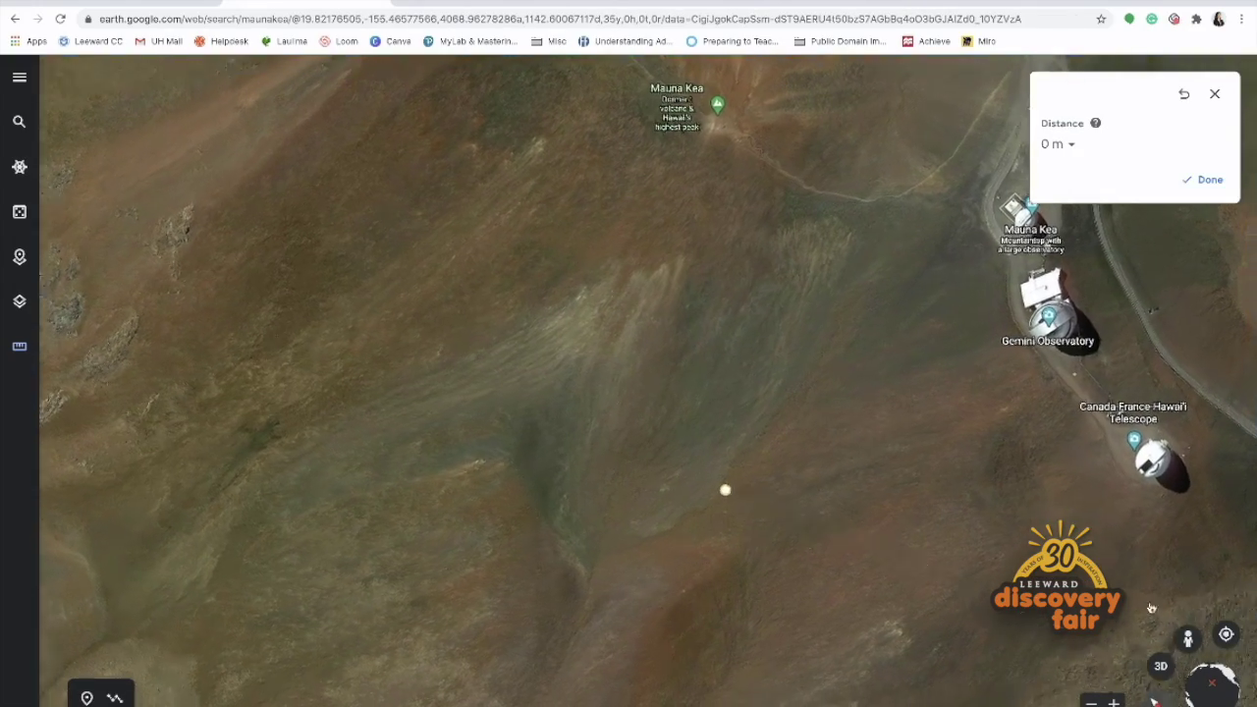
{"action": "left_click", "coordinate": [1213, 95]}
{"action": "left_click_drag", "start_coordinate": [929, 222], "coordinate": [765, 194]}
Pan past the summit road and zoom in to centre Lake Waiau
{"action": "left_click_drag", "start_coordinate": [407, 477], "coordinate": [723, 278]}
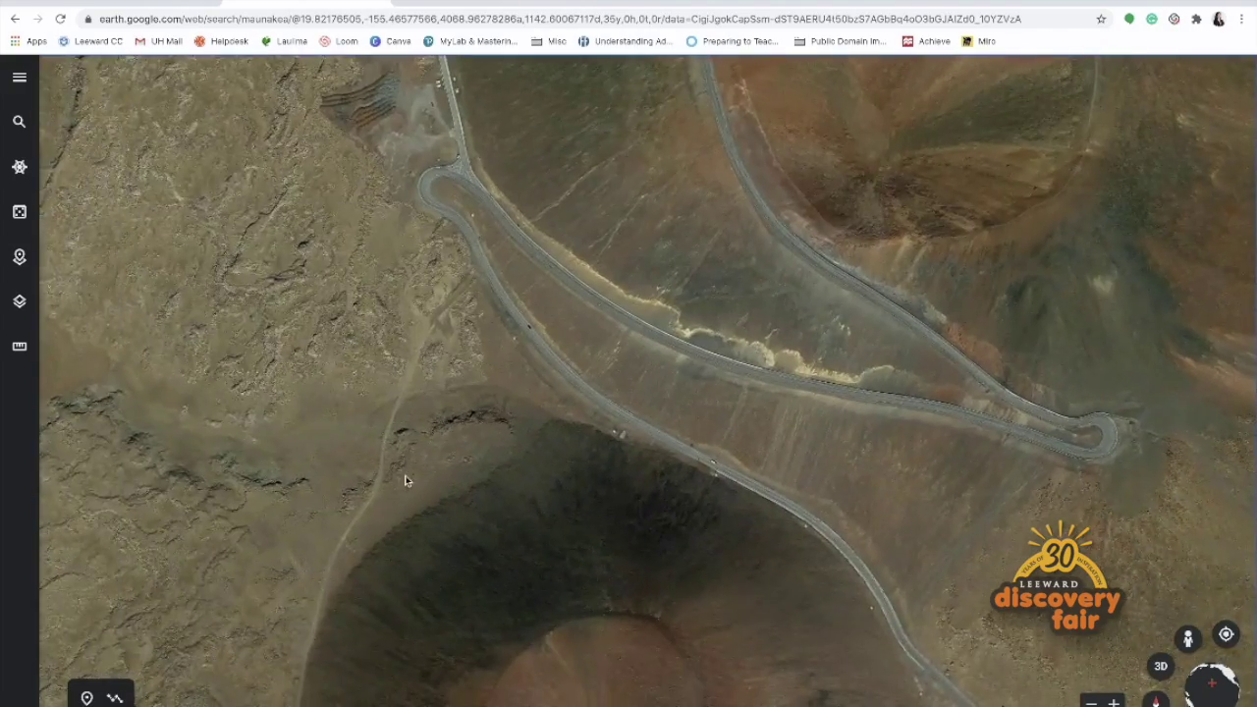
{"action": "left_click_drag", "start_coordinate": [407, 482], "coordinate": [781, 284]}
{"action": "left_click_drag", "start_coordinate": [541, 533], "coordinate": [645, 312]}
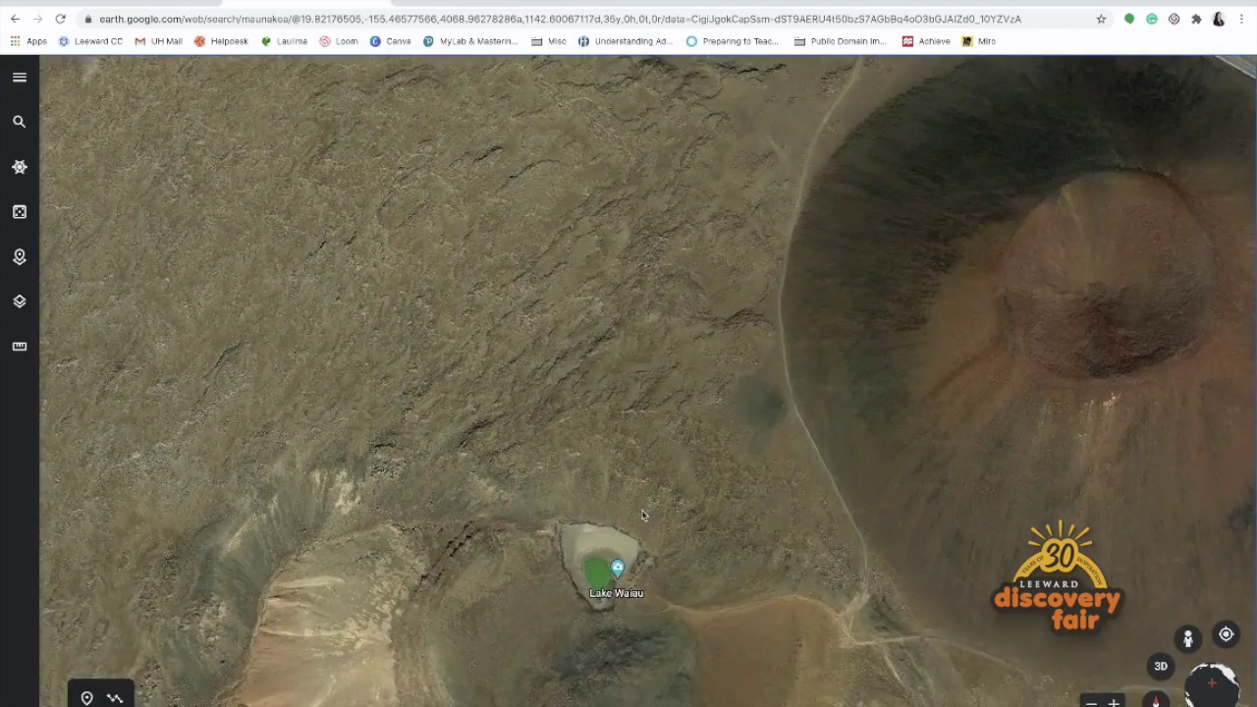
{"action": "left_click_drag", "start_coordinate": [629, 593], "coordinate": [694, 367]}
{"action": "scroll", "coordinate": [696, 334], "scroll_direction": "up", "scroll_amount": 5}
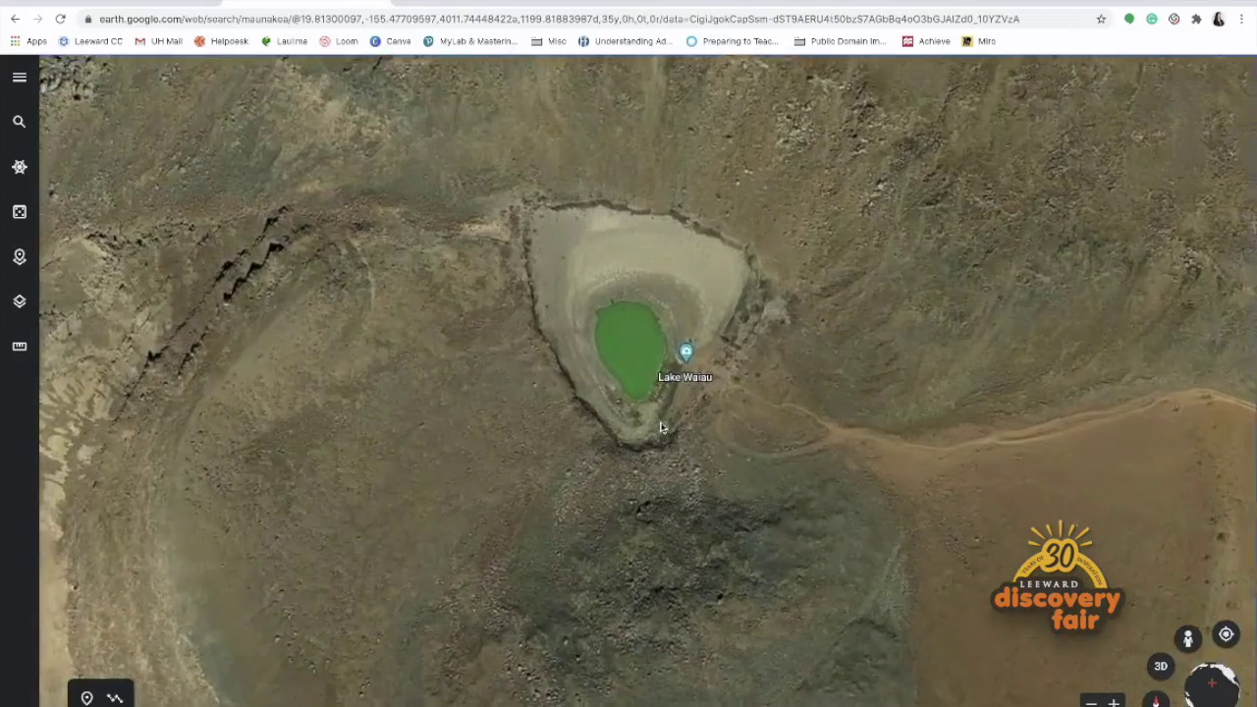
Measure Lake Waiau from west to east shore as 27.83 m in meters, then close the measurement
{"action": "left_click", "coordinate": [19, 346]}
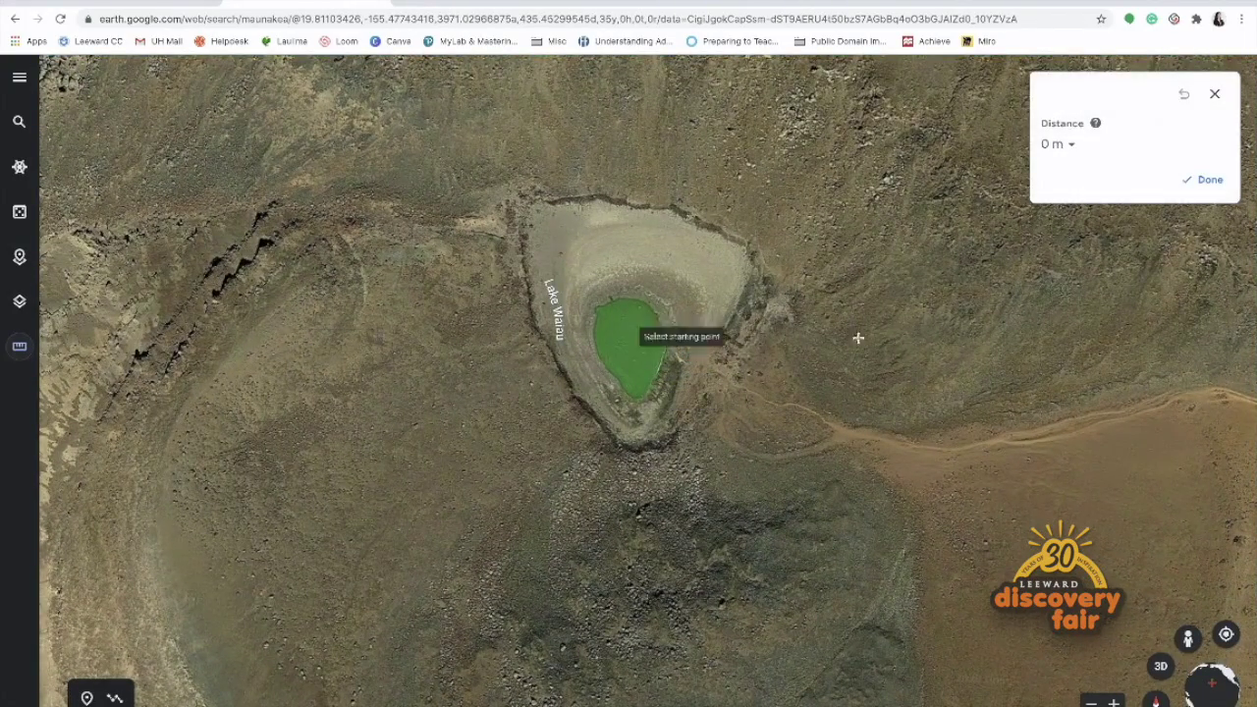
{"action": "scroll", "coordinate": [564, 335], "scroll_direction": "up", "scroll_amount": 3}
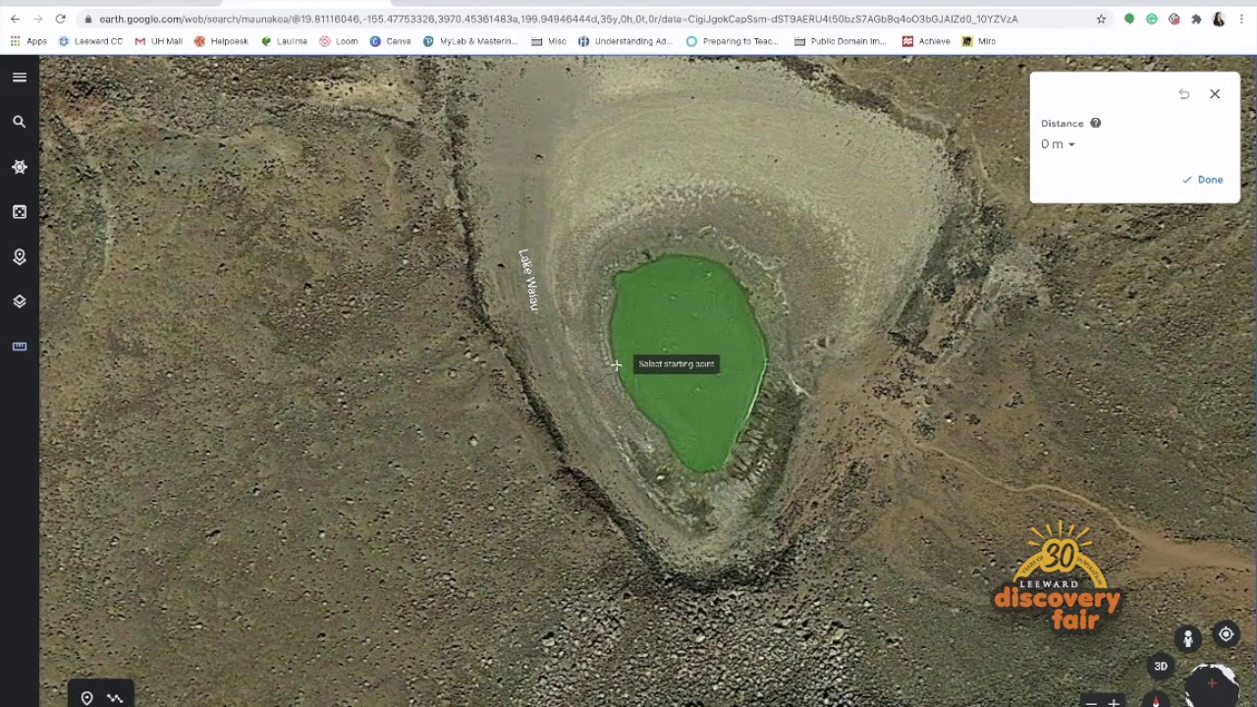
{"action": "left_click", "coordinate": [615, 364]}
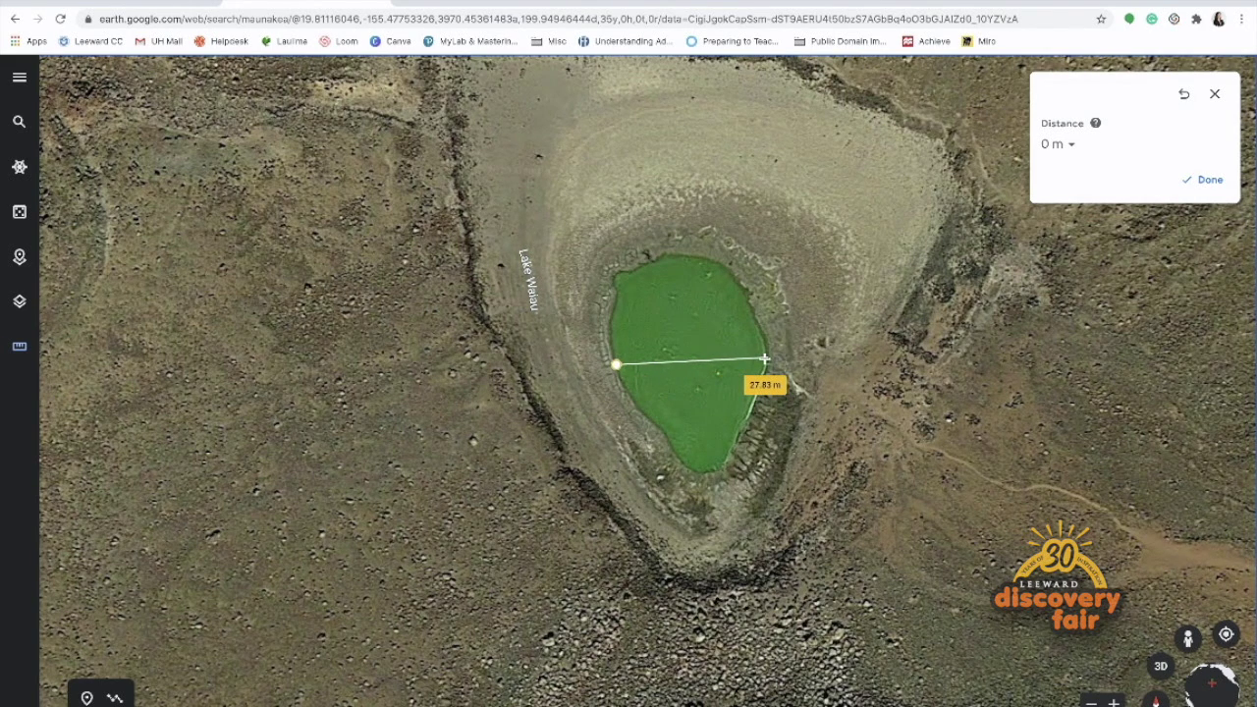
{"action": "left_click", "coordinate": [765, 359]}
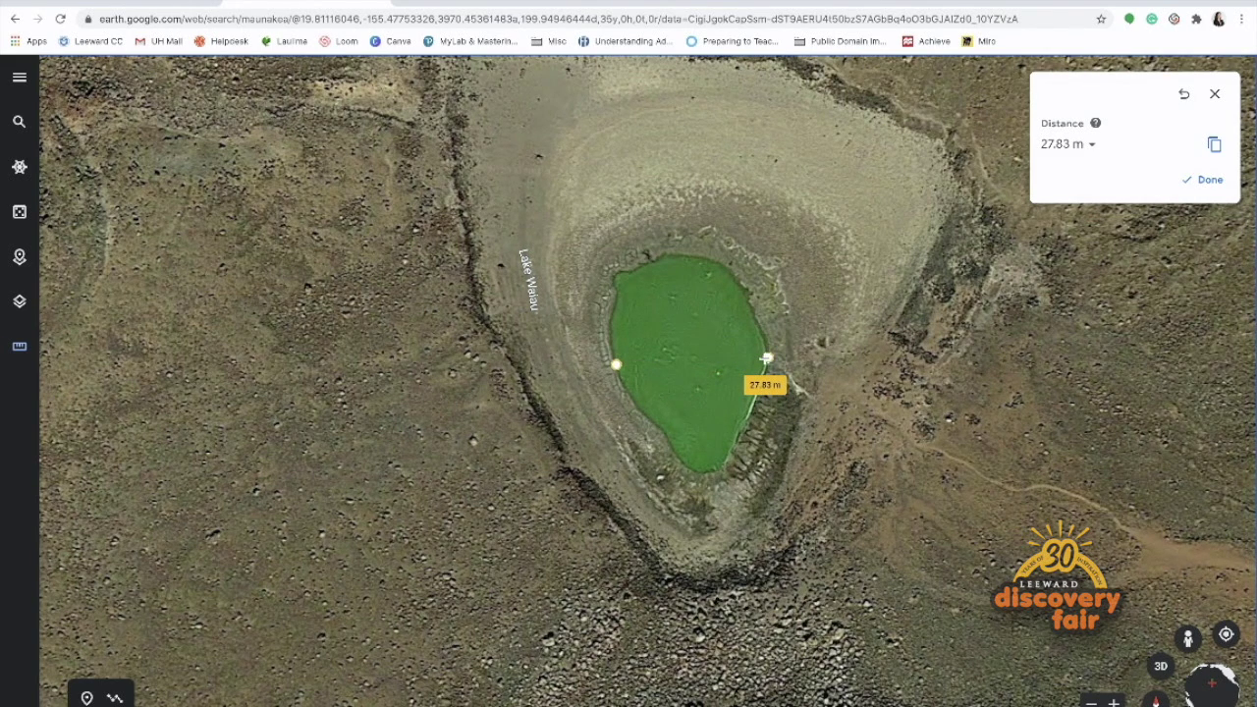
{"action": "left_click", "coordinate": [1091, 145]}
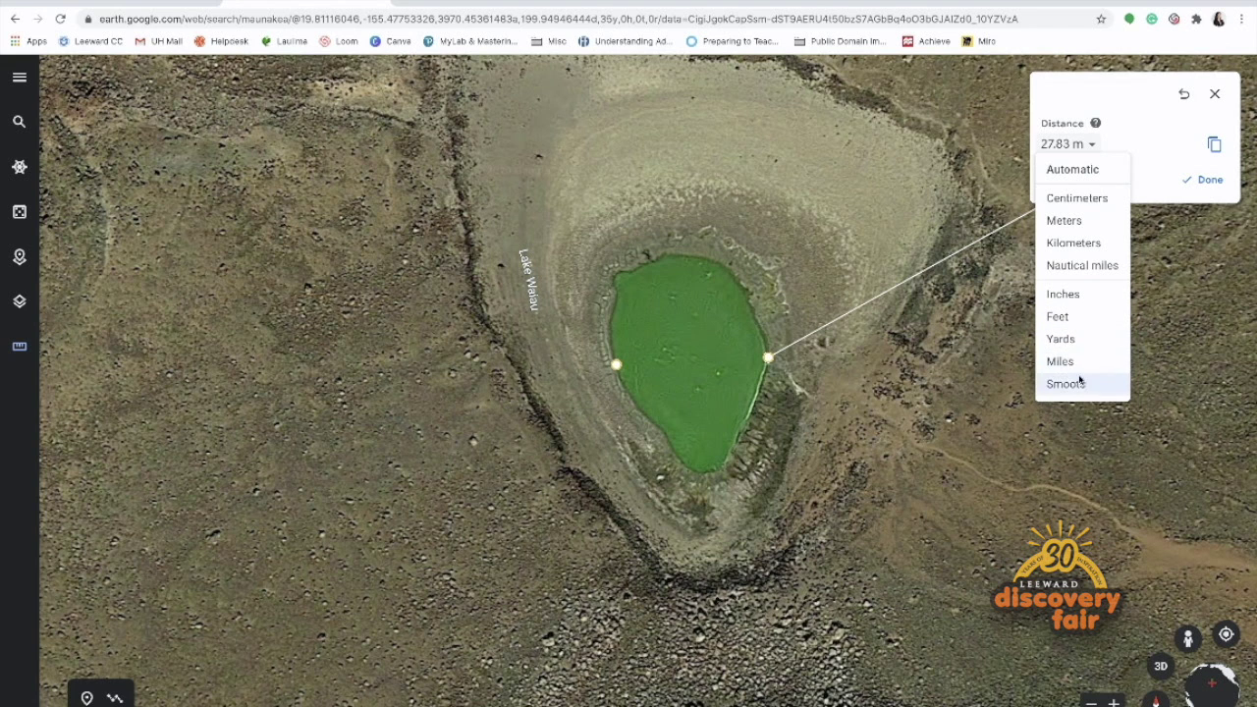
{"action": "left_click", "coordinate": [1091, 147]}
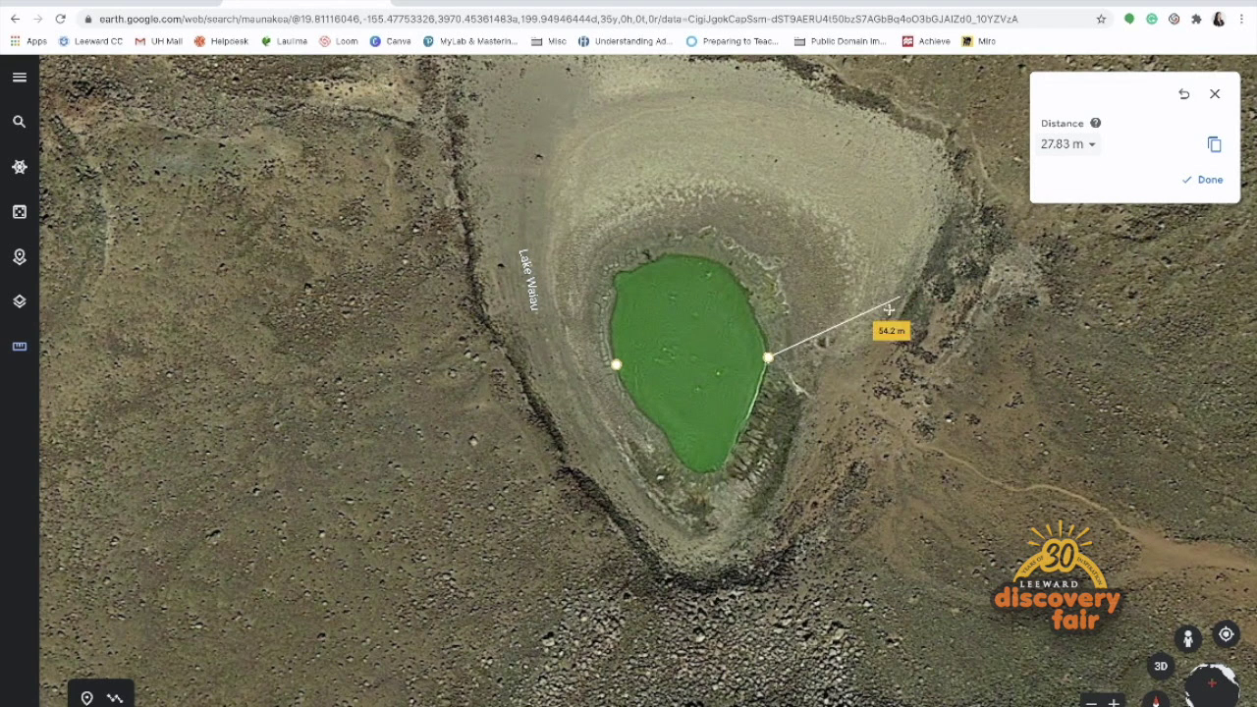
{"action": "left_click", "coordinate": [1216, 94]}
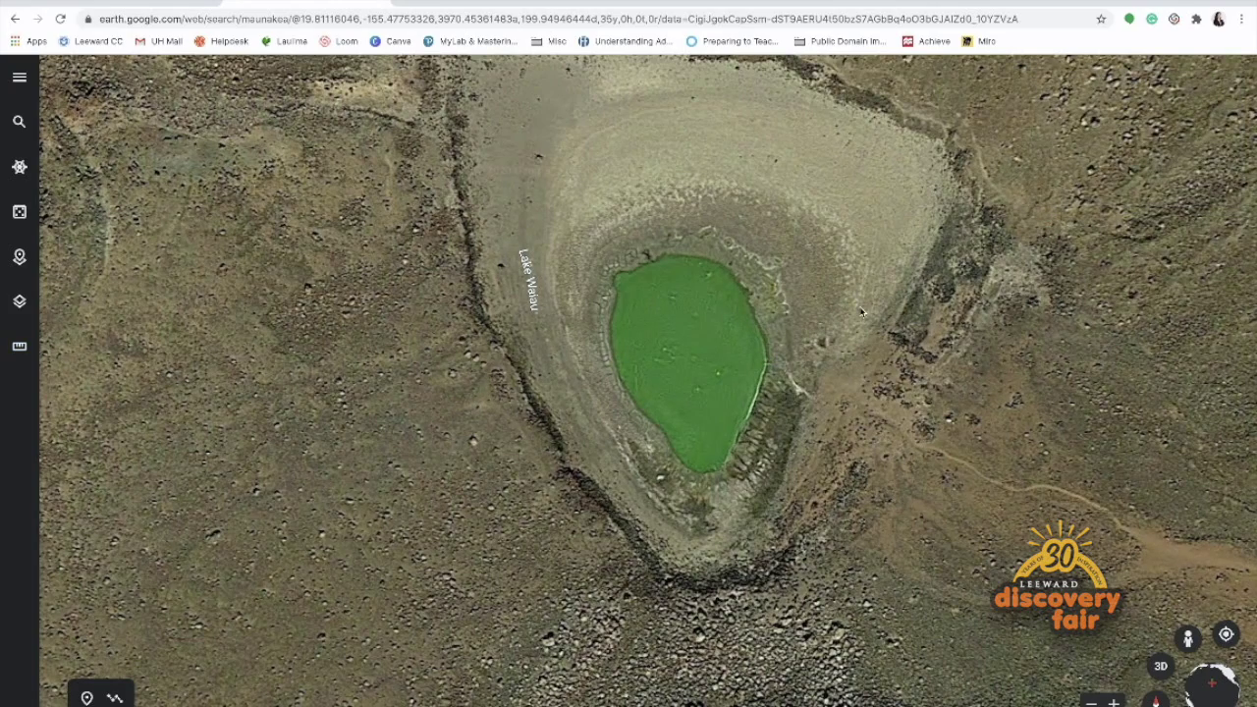
Zoom out from Lake Waiau to a wide view of Mauna Kea and Hawaii's Big Island
{"action": "scroll", "coordinate": [703, 309], "scroll_direction": "down", "scroll_amount": 3}
{"action": "scroll", "coordinate": [703, 310], "scroll_direction": "down", "scroll_amount": 3}
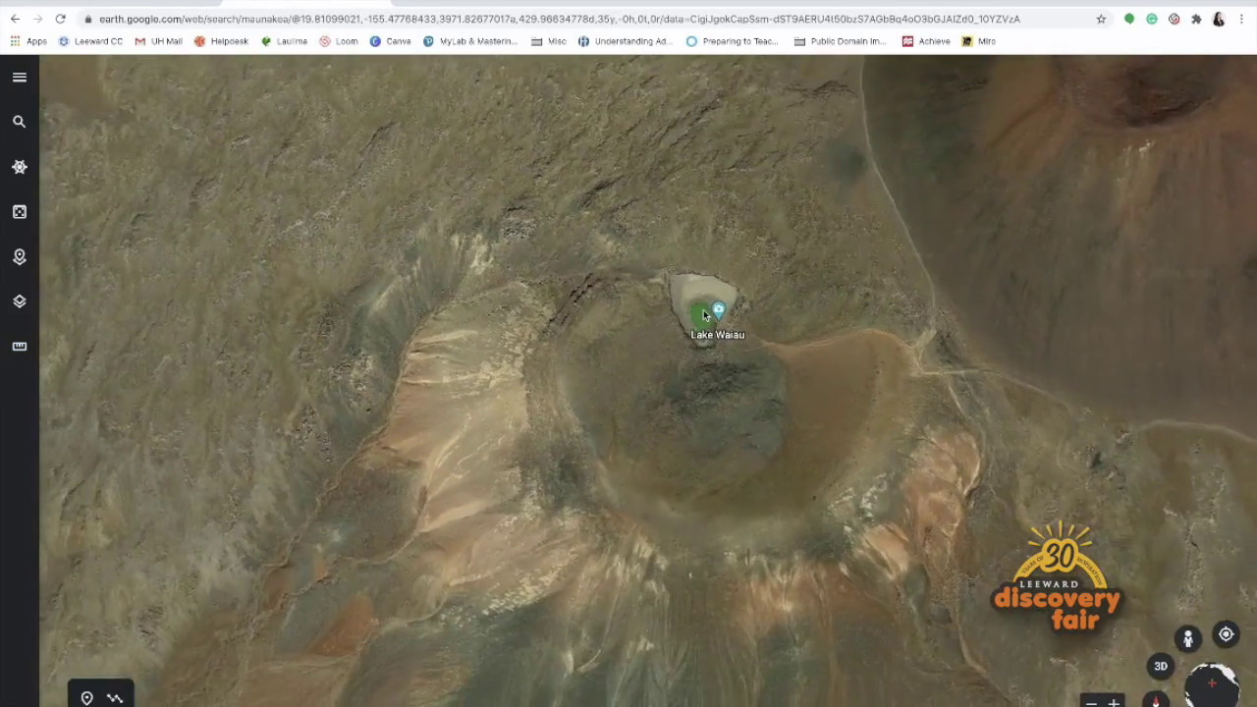
{"action": "scroll", "coordinate": [703, 314], "scroll_direction": "down", "scroll_amount": 3}
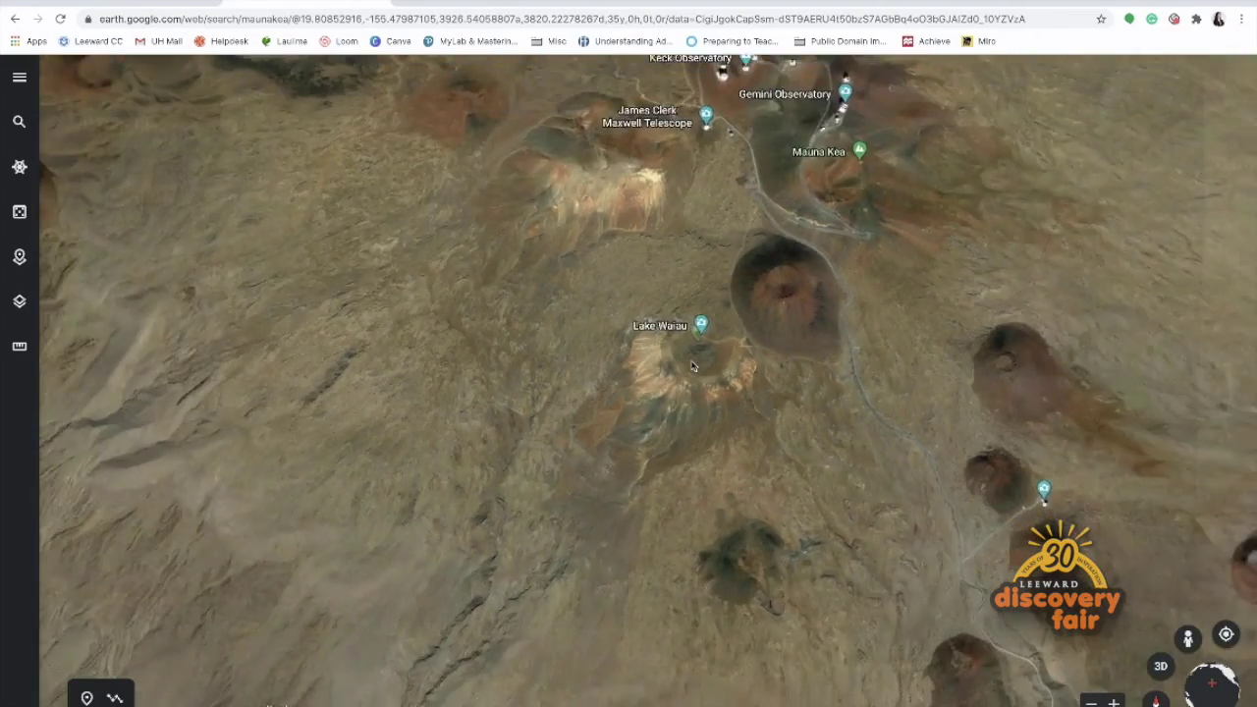
{"action": "scroll", "coordinate": [729, 391], "scroll_direction": "down", "scroll_amount": 5}
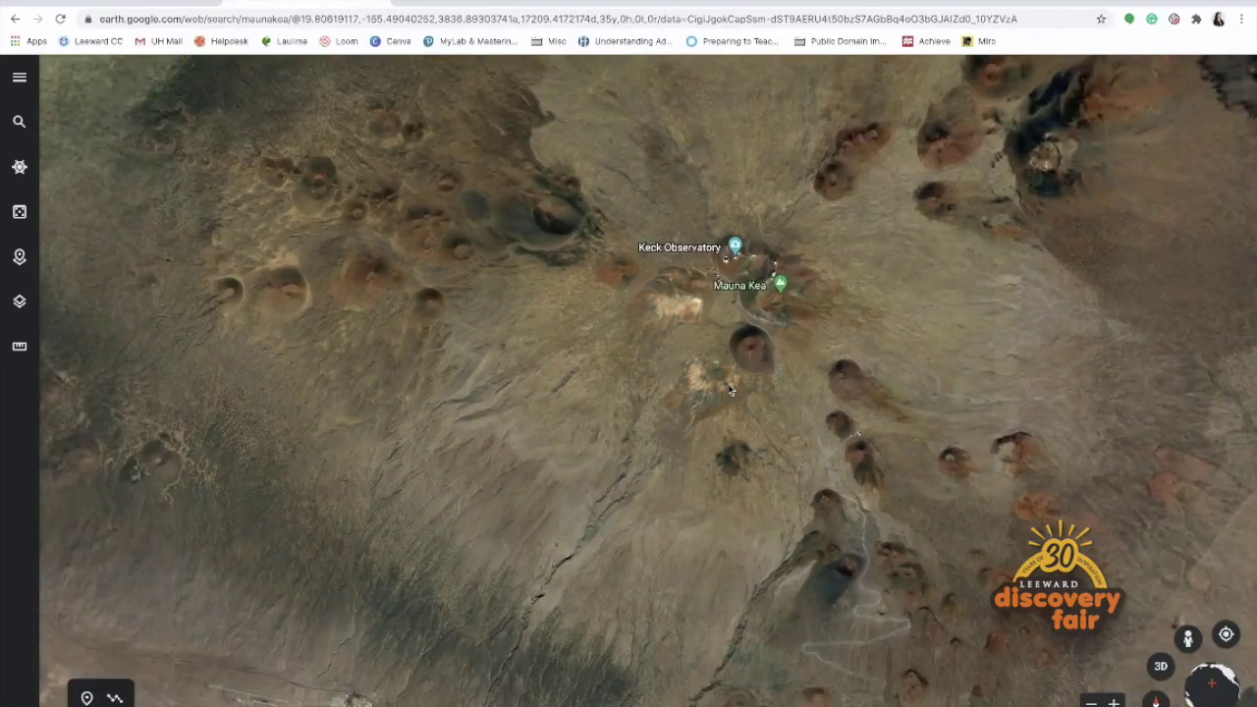
{"action": "scroll", "coordinate": [620, 362], "scroll_direction": "down", "scroll_amount": 5}
{"action": "scroll", "coordinate": [620, 363], "scroll_direction": "down", "scroll_amount": 5}
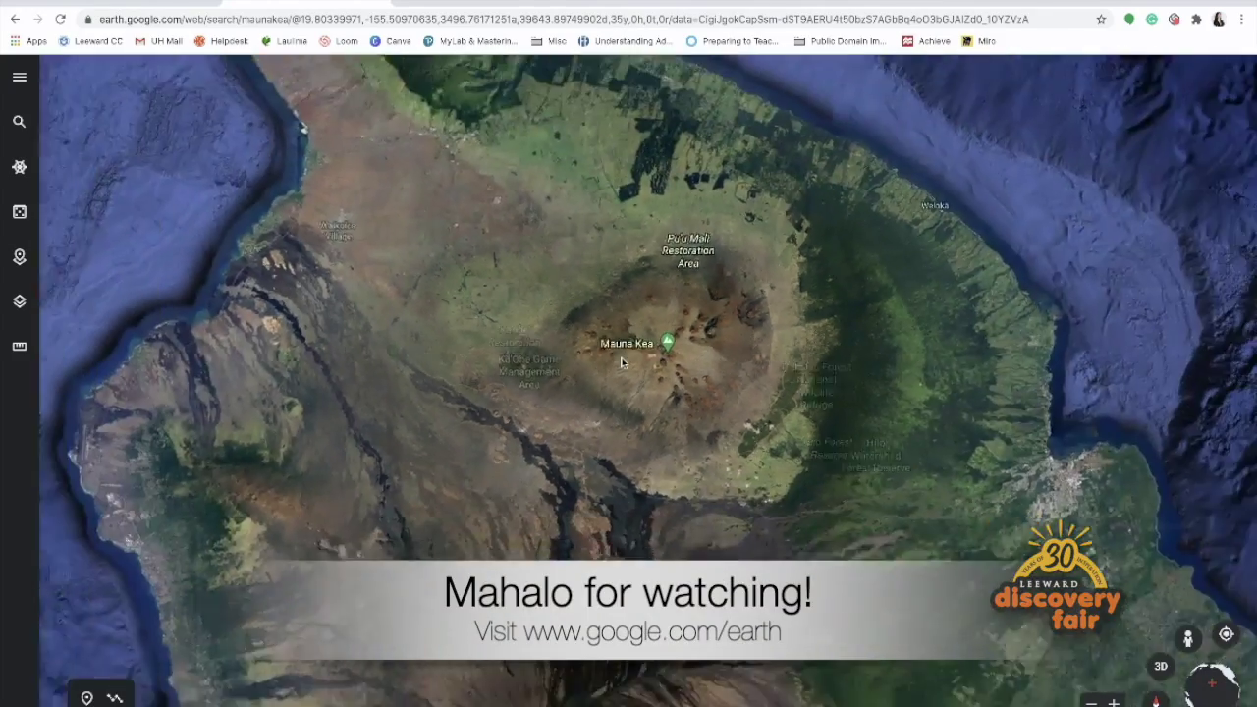